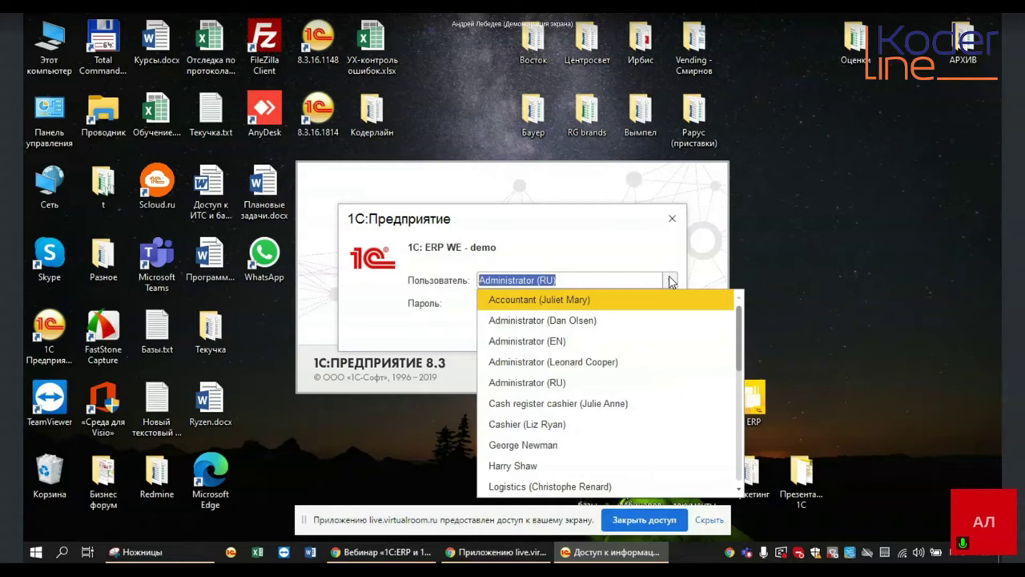
Step: Cancel the current sign-in and open the 1C: ERP WE - demo infobase's launch settings from the 1C launcher
{"action": "left_click", "coordinate": [636, 240]}
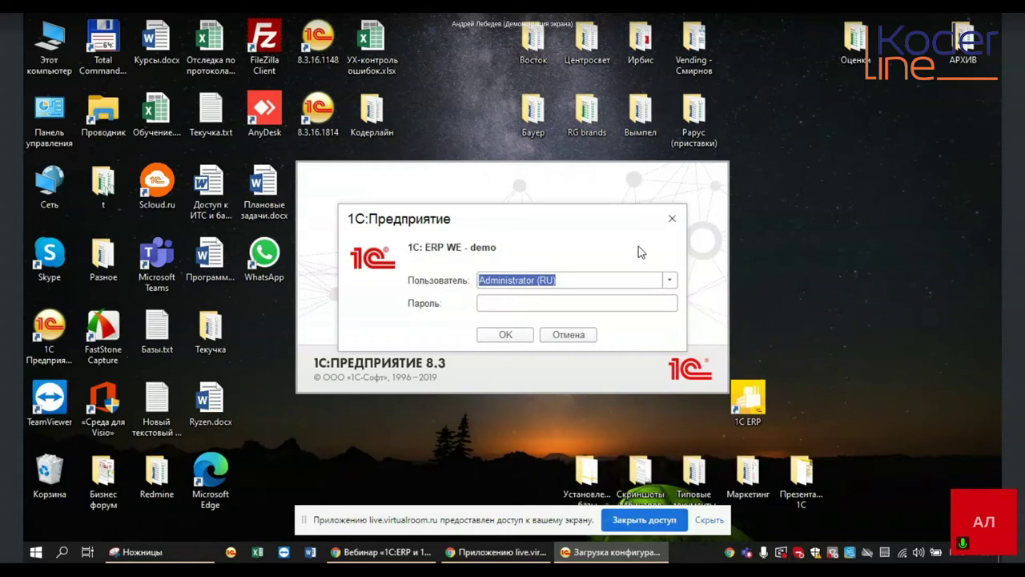
{"action": "left_click", "coordinate": [572, 343]}
{"action": "double_click", "coordinate": [320, 270]}
{"action": "left_click", "coordinate": [619, 291]}
{"action": "left_click", "coordinate": [573, 423]}
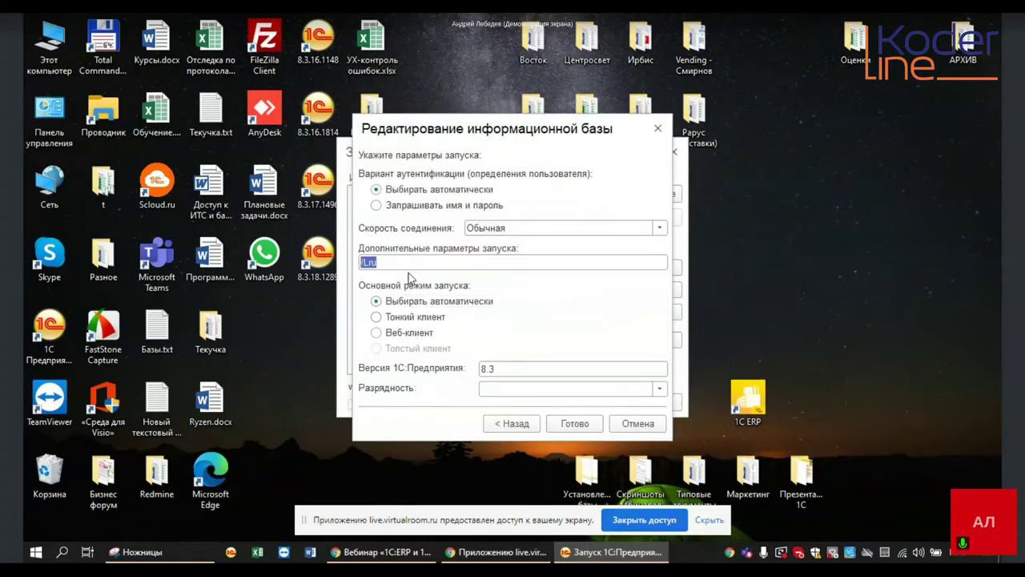
Step: Set the infobase's additional launch parameters to /Len /VLen and save the infobase settings
{"action": "left_click", "coordinate": [398, 263]}
{"action": "key", "text": "BackSpace"}
{"action": "key", "text": "BackSpace"}
{"action": "type", "text": "y"}
{"action": "key", "text": "BackSpace"}
{"action": "type", "text": "en /VLen"}
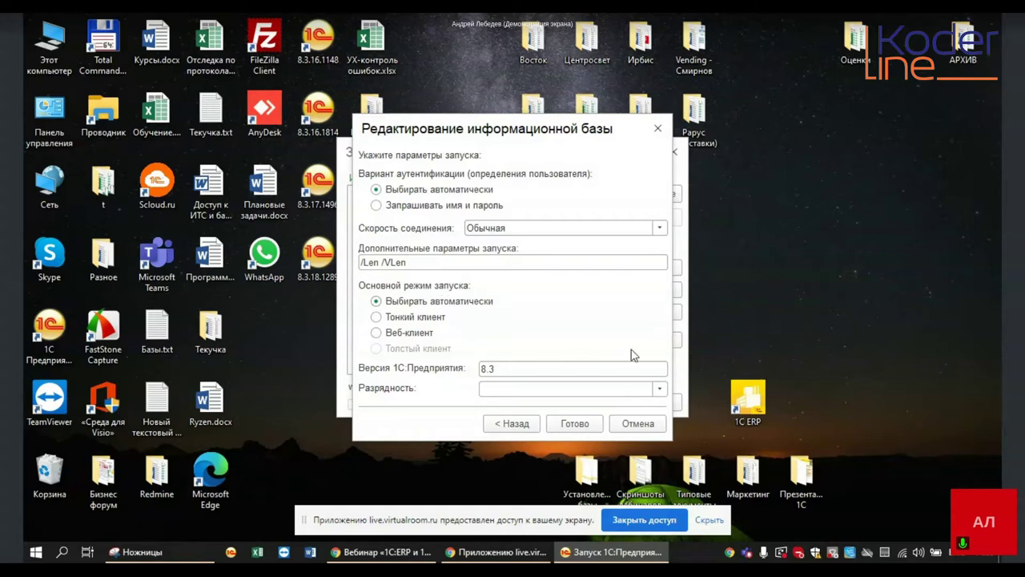
{"action": "left_click", "coordinate": [566, 423]}
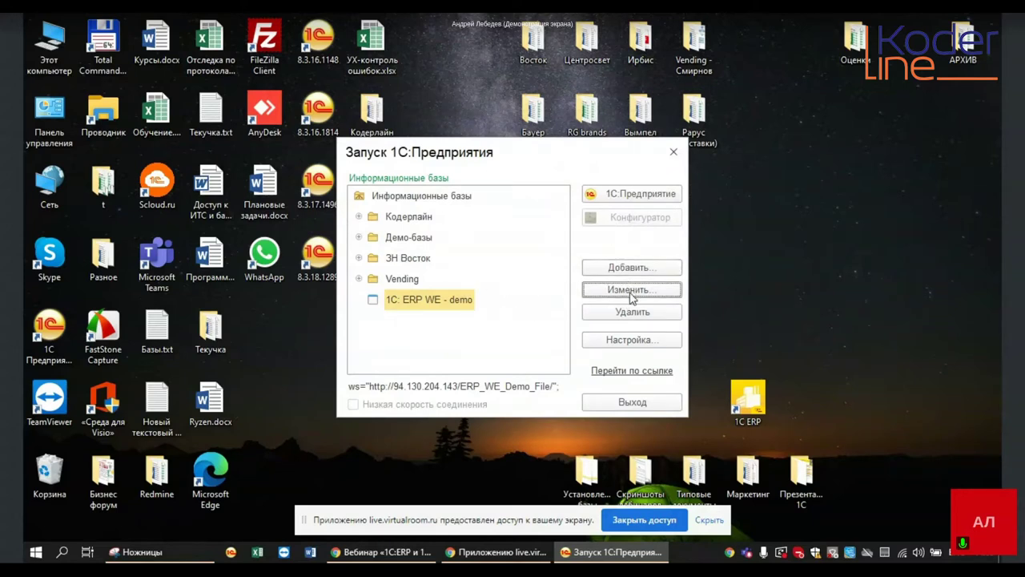
Step: Launch the 1C: ERP WE - demo infobase and sign in as Administrator (EN)
{"action": "left_click", "coordinate": [627, 193]}
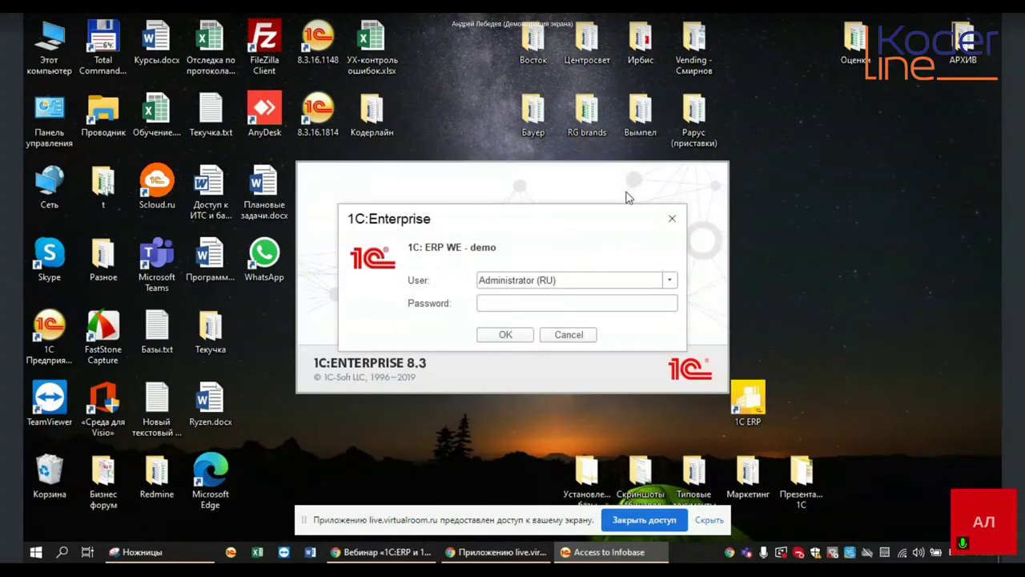
{"action": "left_click", "coordinate": [665, 281]}
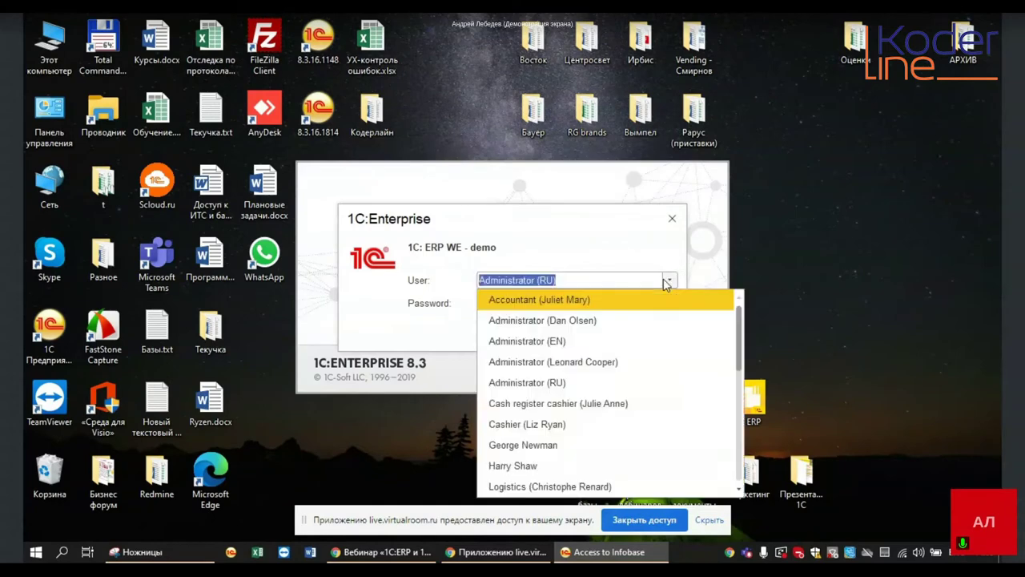
{"action": "left_click", "coordinate": [550, 341]}
{"action": "left_click", "coordinate": [521, 336]}
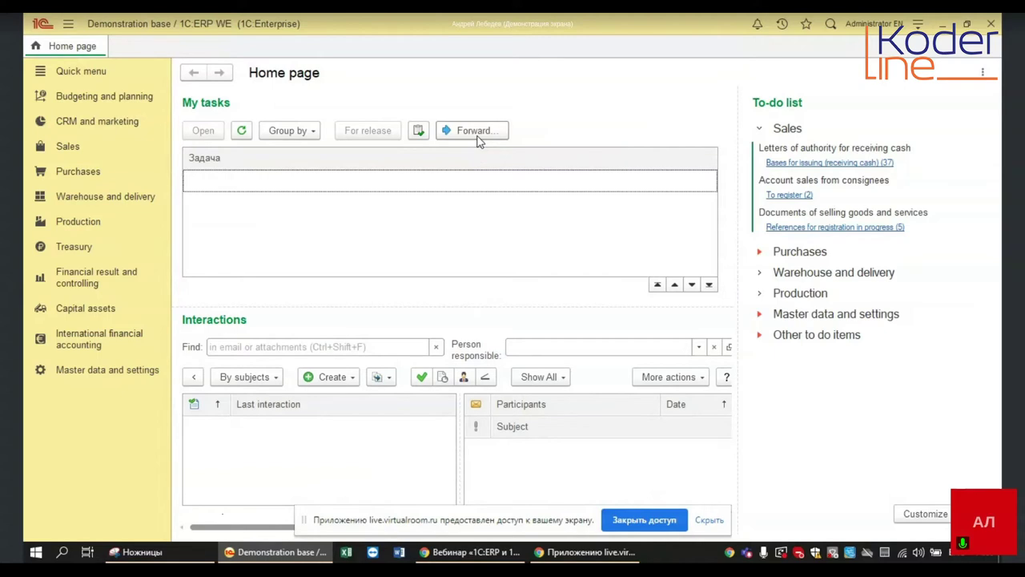
Step: Open the list of application users from the users and rights settings in Master data and settings
{"action": "left_click", "coordinate": [64, 372]}
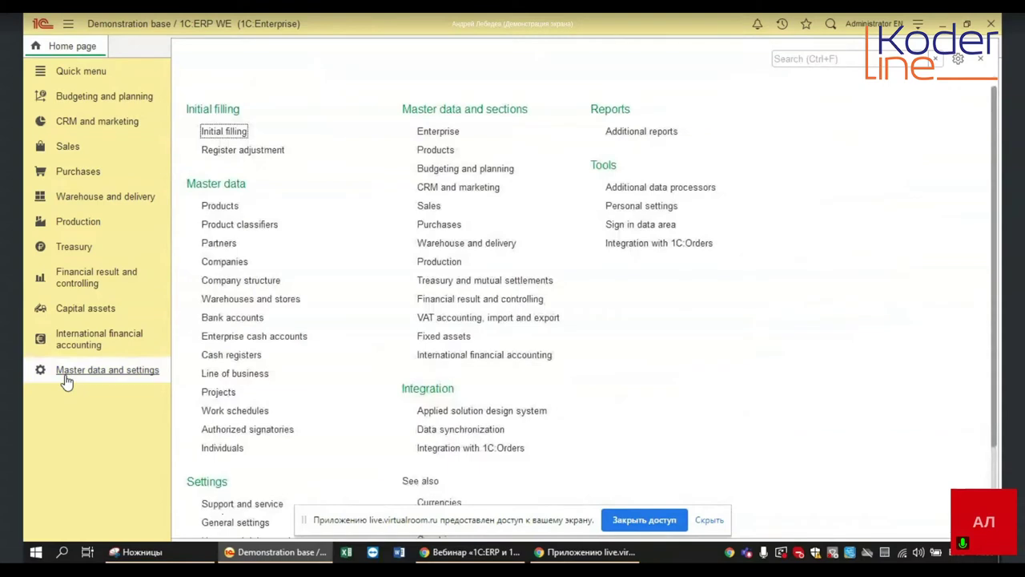
{"action": "scroll", "coordinate": [293, 309], "scroll_direction": "down", "scroll_amount": 3}
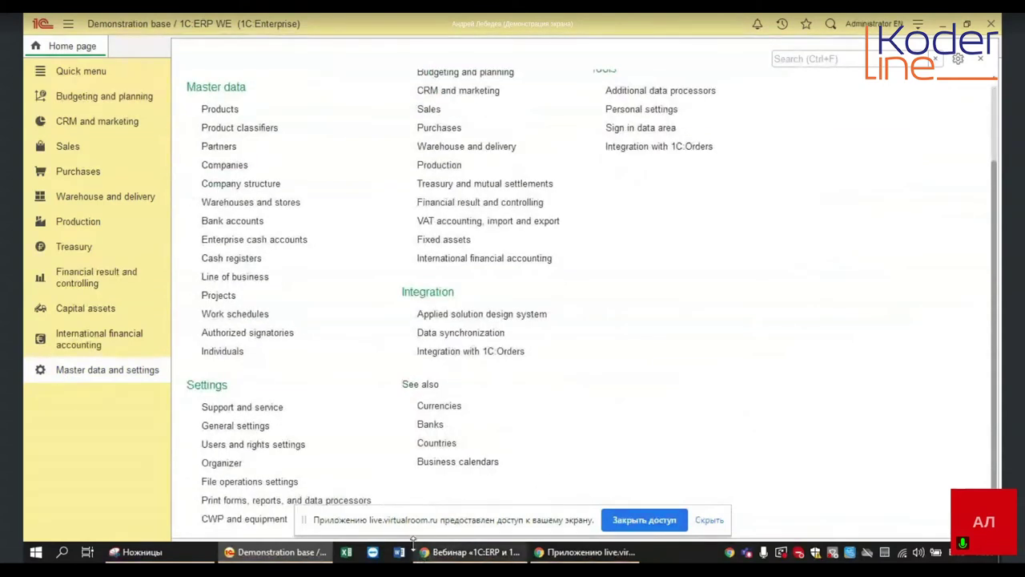
{"action": "left_click", "coordinate": [281, 444]}
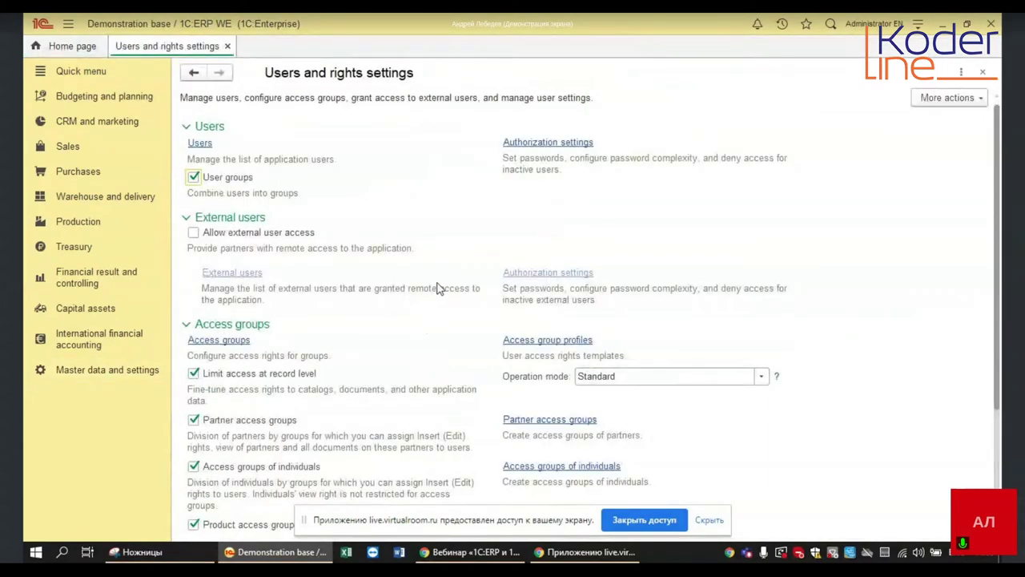
{"action": "scroll", "coordinate": [438, 288], "scroll_direction": "down", "scroll_amount": 2}
{"action": "scroll", "coordinate": [438, 289], "scroll_direction": "up", "scroll_amount": 2}
{"action": "left_click", "coordinate": [198, 143]}
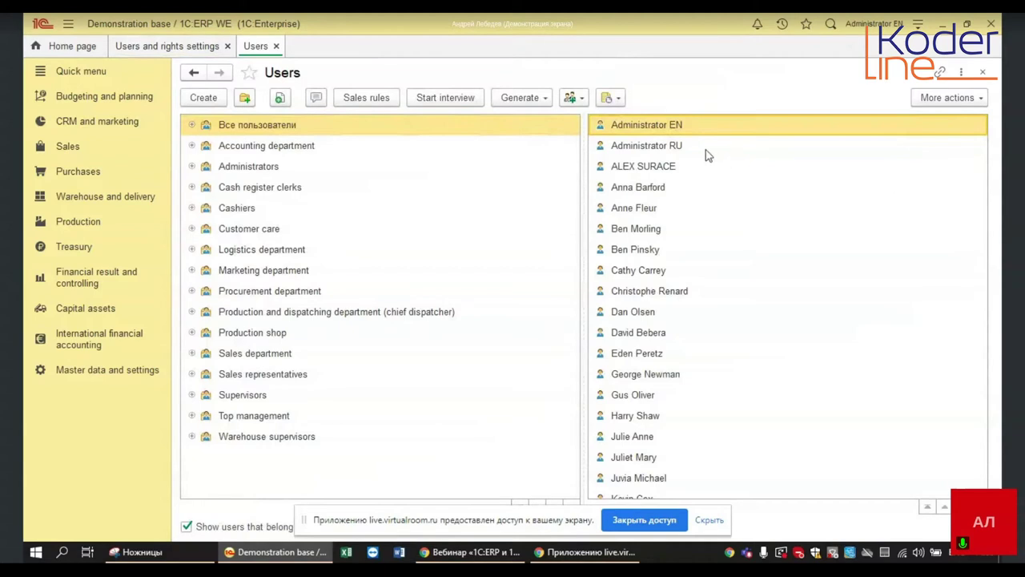
Step: Open the Administrator EN user card, view the available application interface languages, and close the card
{"action": "left_click", "coordinate": [666, 122]}
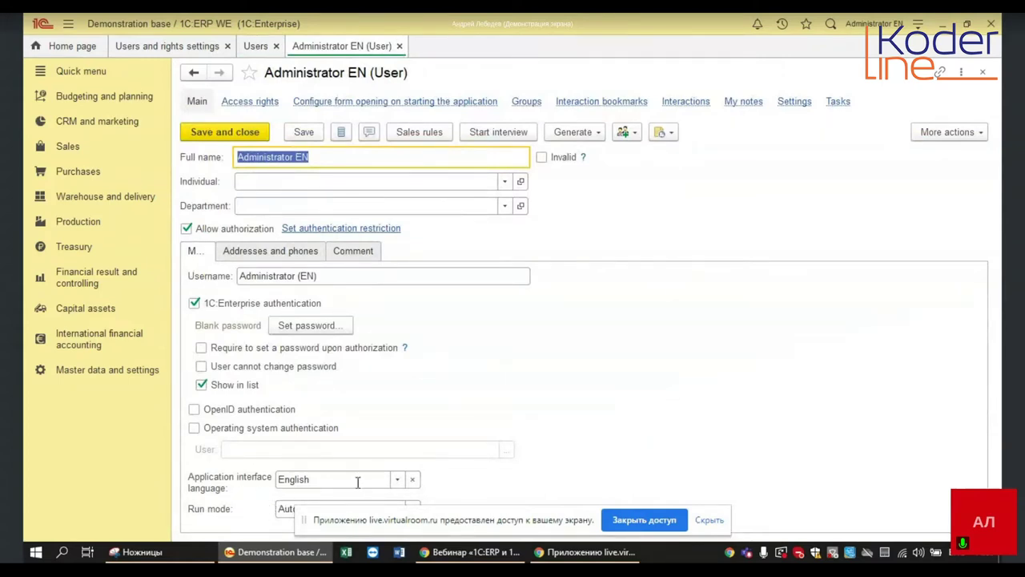
{"action": "left_click", "coordinate": [395, 479]}
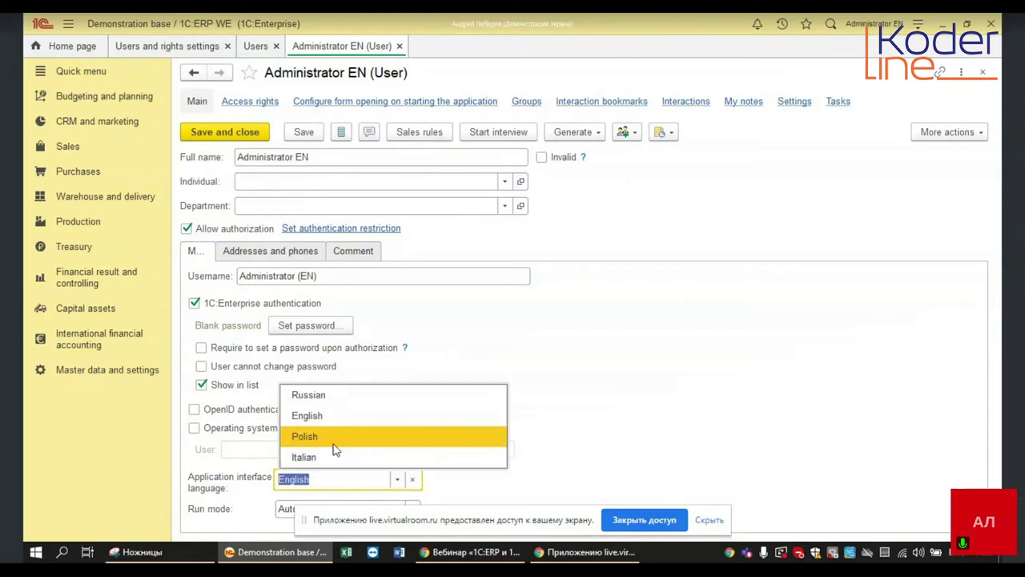
{"action": "left_click", "coordinate": [613, 342]}
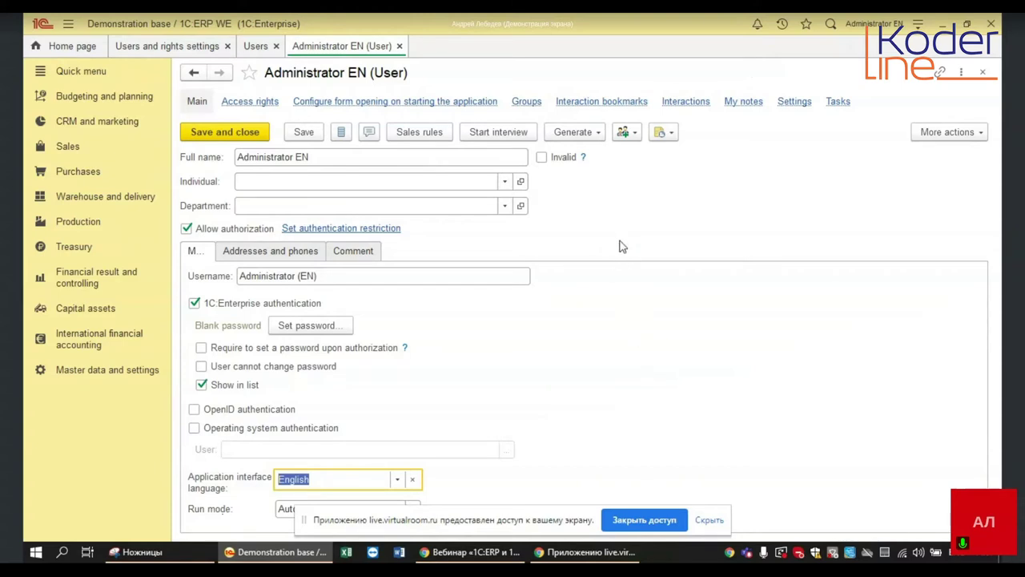
{"action": "left_click", "coordinate": [398, 45]}
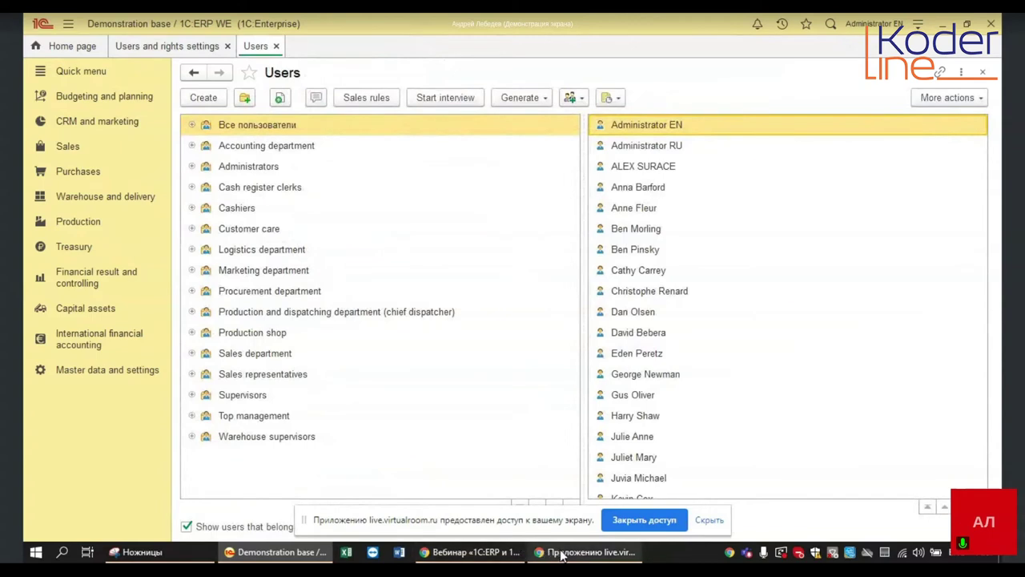
Step: Switch to the webinar room in Chrome to check the chat and participant list, and return to the 1C:ERP WE window
{"action": "mouse_move", "coordinate": [577, 554]}
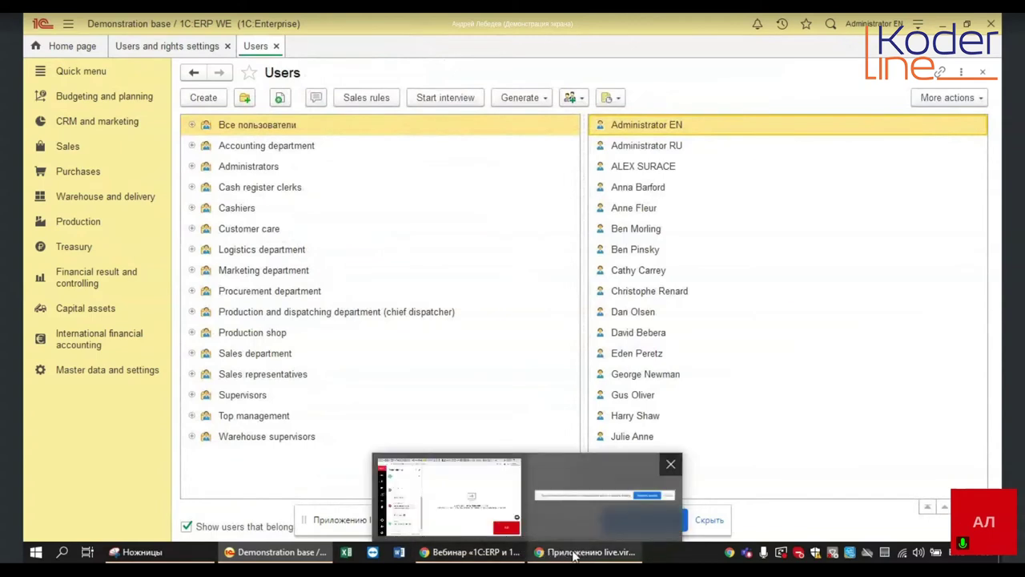
{"action": "left_click", "coordinate": [497, 552]}
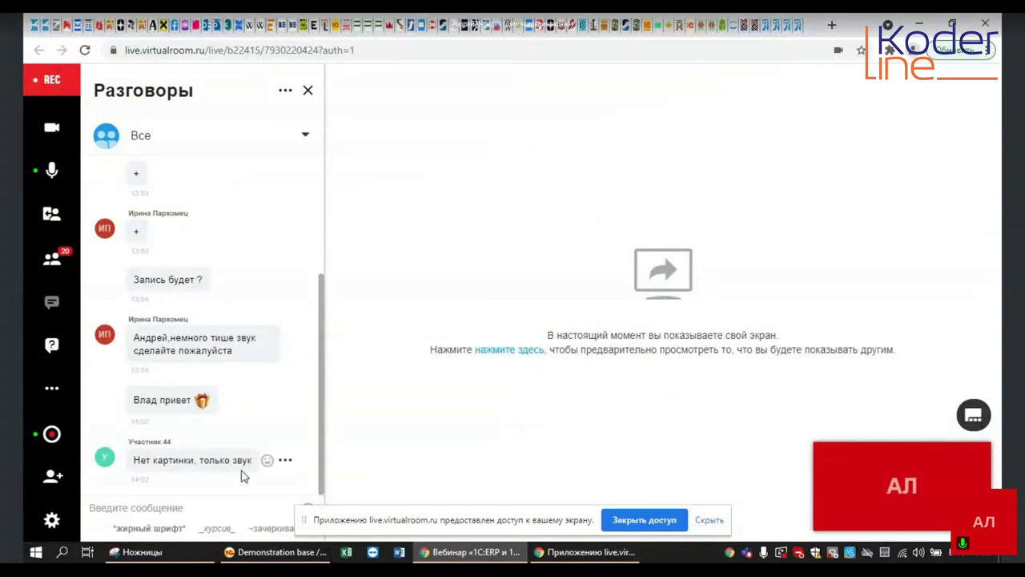
{"action": "scroll", "coordinate": [250, 479], "scroll_direction": "up", "scroll_amount": 2}
{"action": "scroll", "coordinate": [208, 468], "scroll_direction": "down", "scroll_amount": 2}
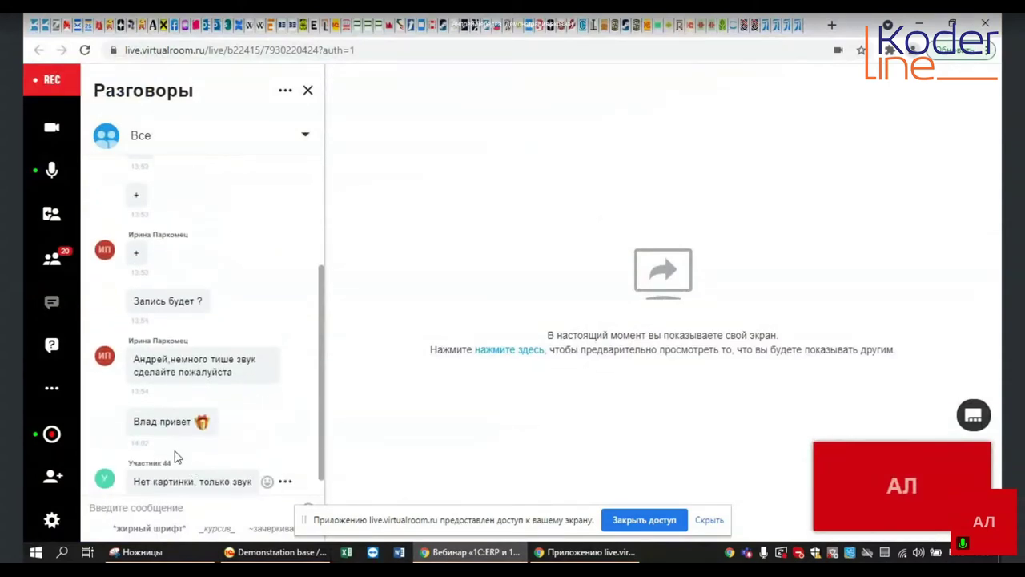
{"action": "left_click", "coordinate": [48, 265]}
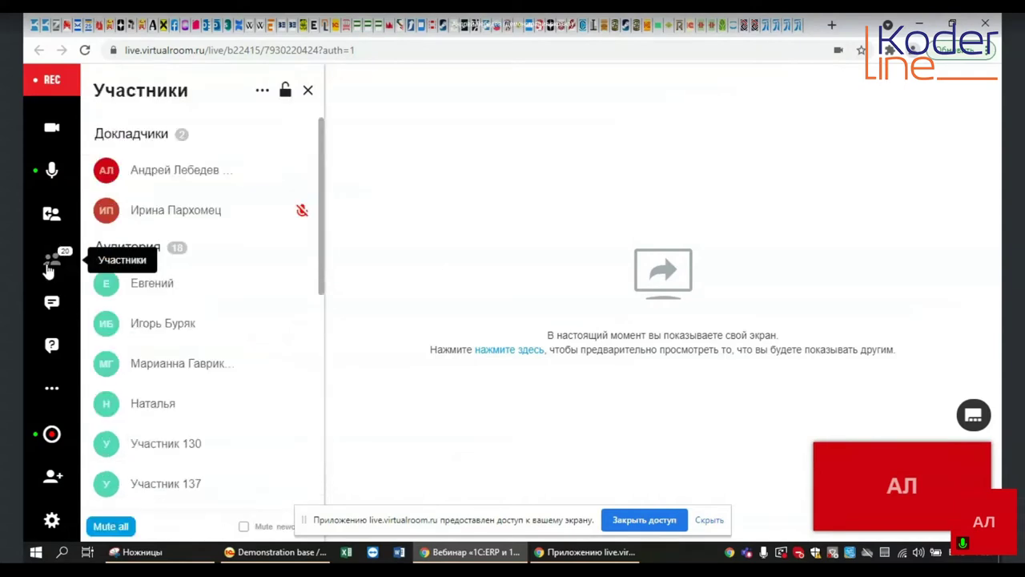
{"action": "scroll", "coordinate": [280, 329], "scroll_direction": "down", "scroll_amount": 5}
{"action": "scroll", "coordinate": [280, 329], "scroll_direction": "down", "scroll_amount": 1}
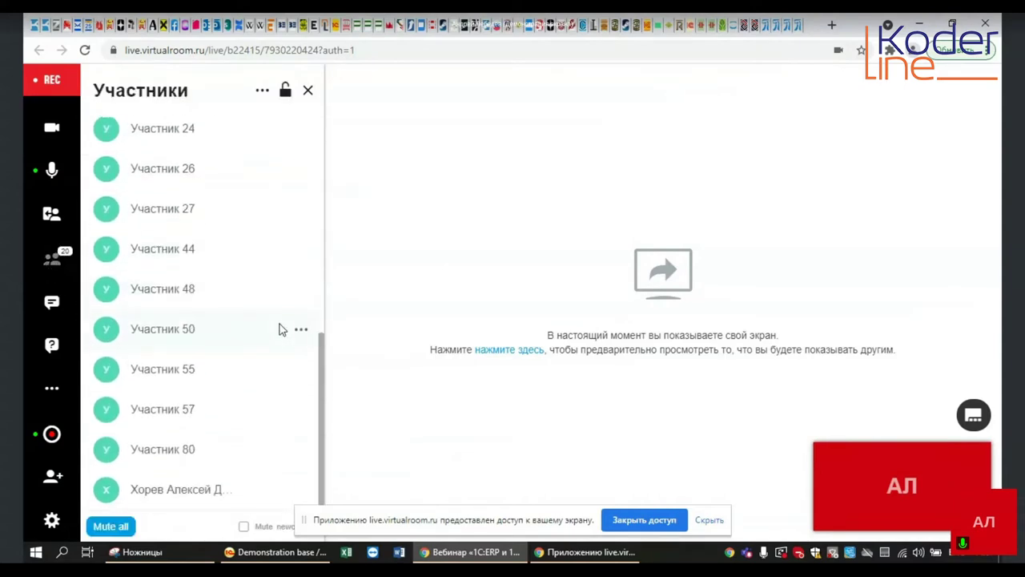
{"action": "left_click", "coordinate": [53, 306]}
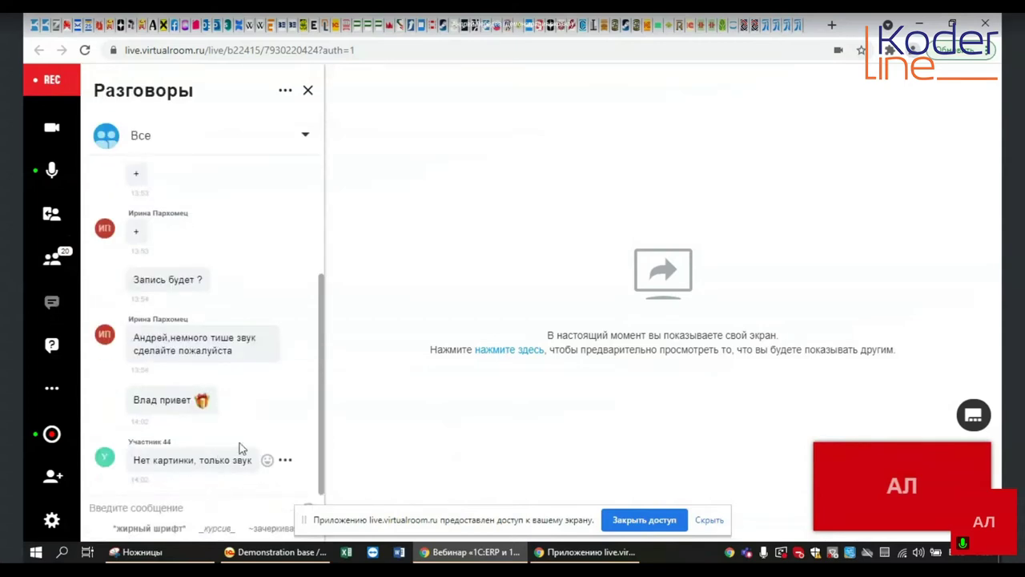
{"action": "left_click", "coordinate": [294, 553]}
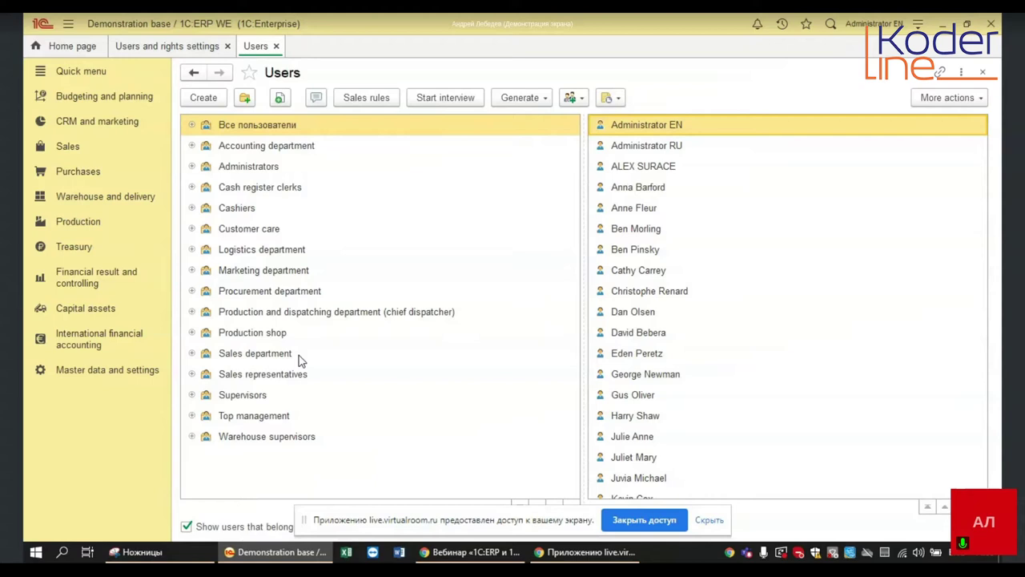
Step: Open the Organizer settings and expand the text messages section and the notes, reminders, surveys, and message templates section
{"action": "left_click", "coordinate": [64, 146]}
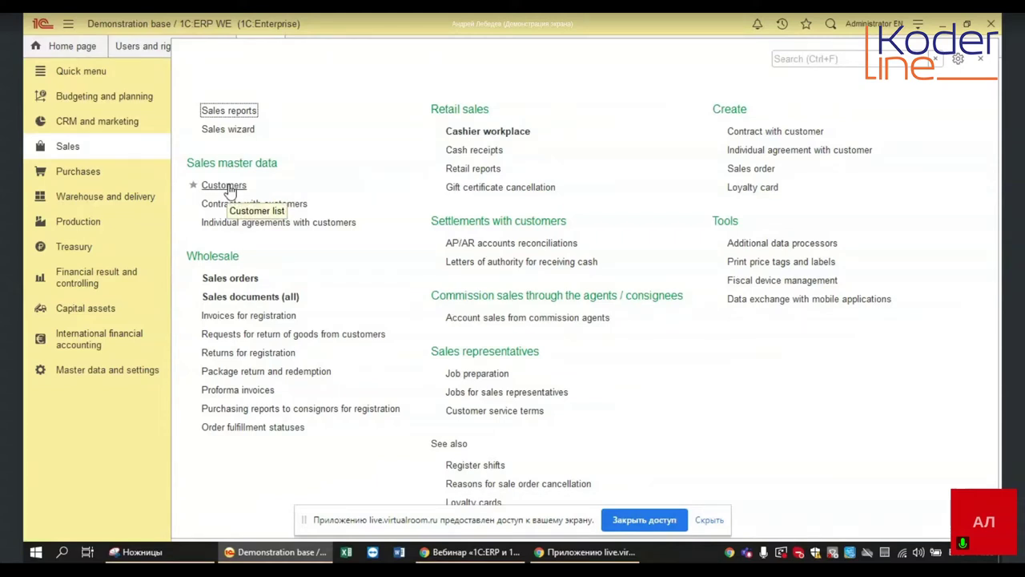
{"action": "left_click", "coordinate": [120, 370]}
{"action": "scroll", "coordinate": [269, 244], "scroll_direction": "down", "scroll_amount": 2}
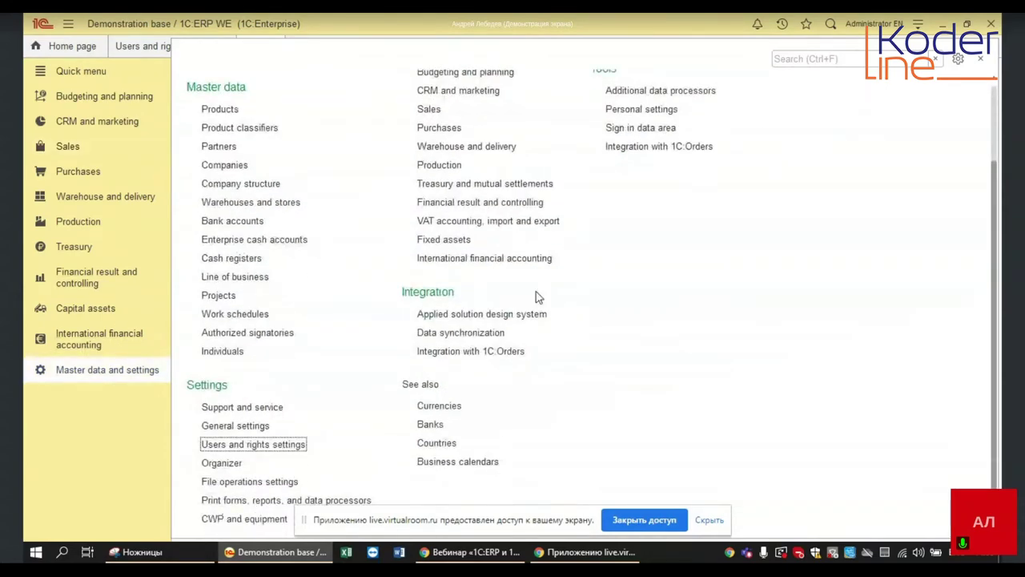
{"action": "left_click", "coordinate": [229, 462]}
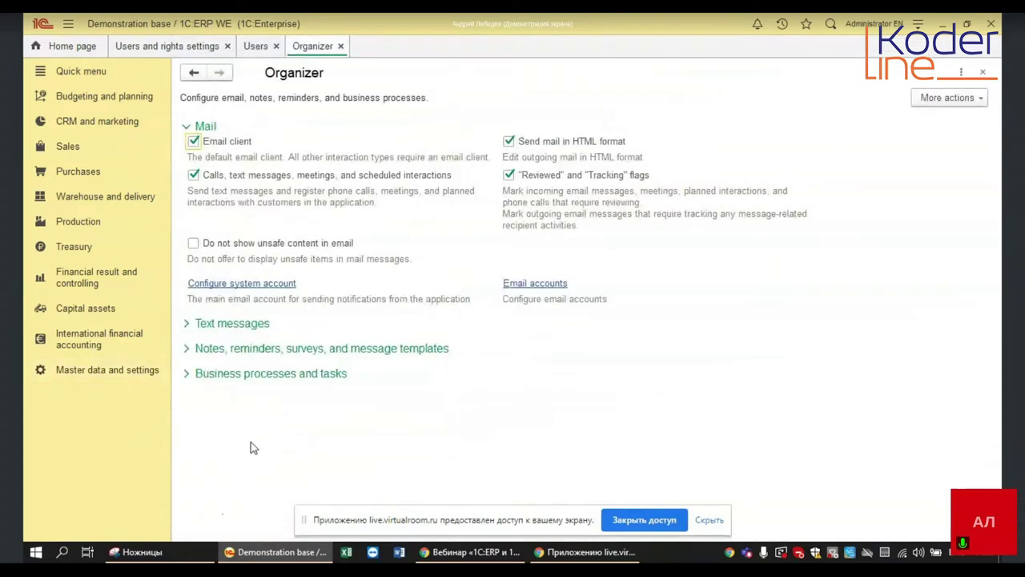
{"action": "left_click", "coordinate": [248, 325]}
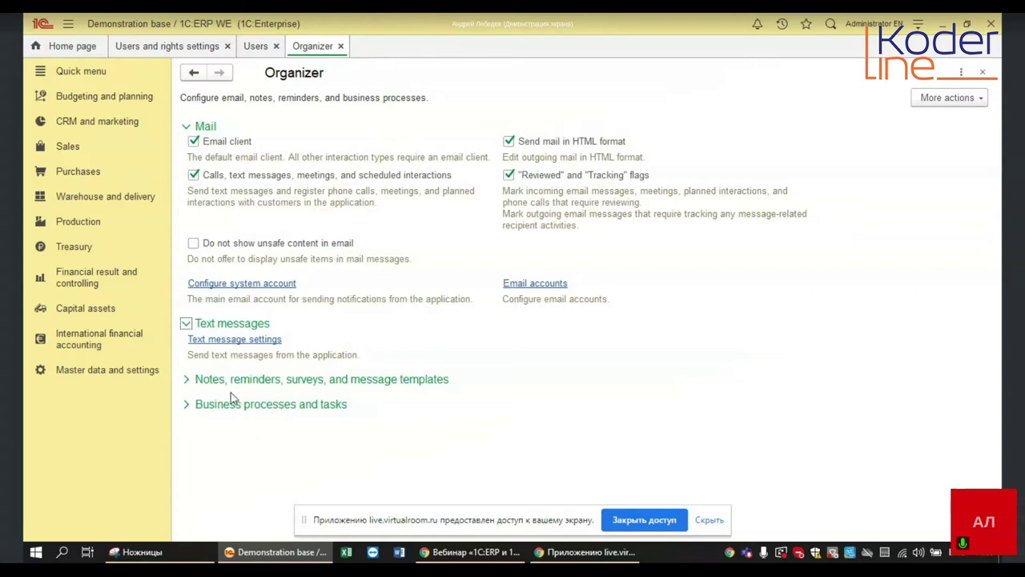
{"action": "left_click", "coordinate": [187, 380]}
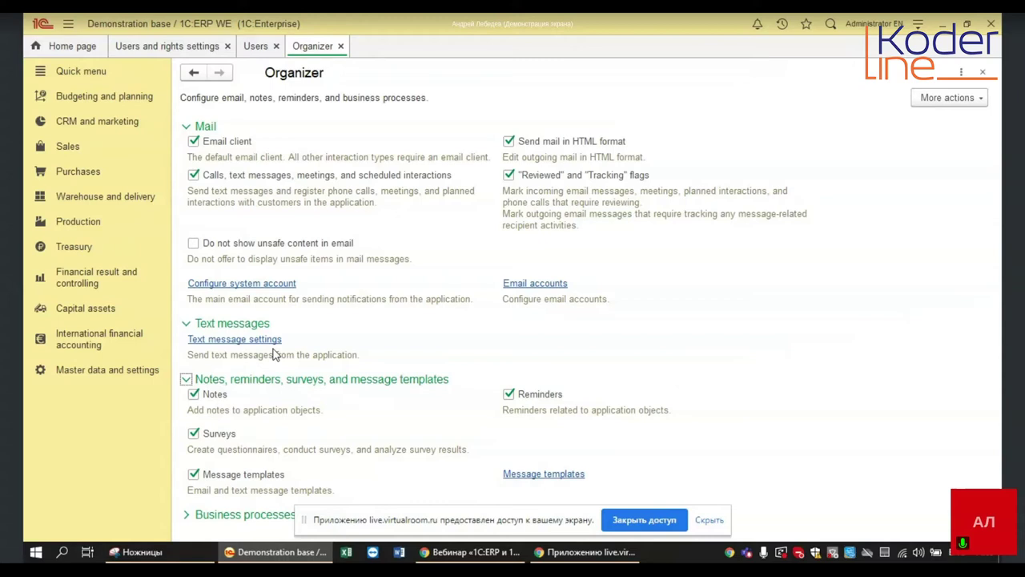
Step: Open the Shipment workplace in Warehouse and delivery, and exit the 1C:ERP WE session back to the desktop
{"action": "left_click", "coordinate": [105, 195]}
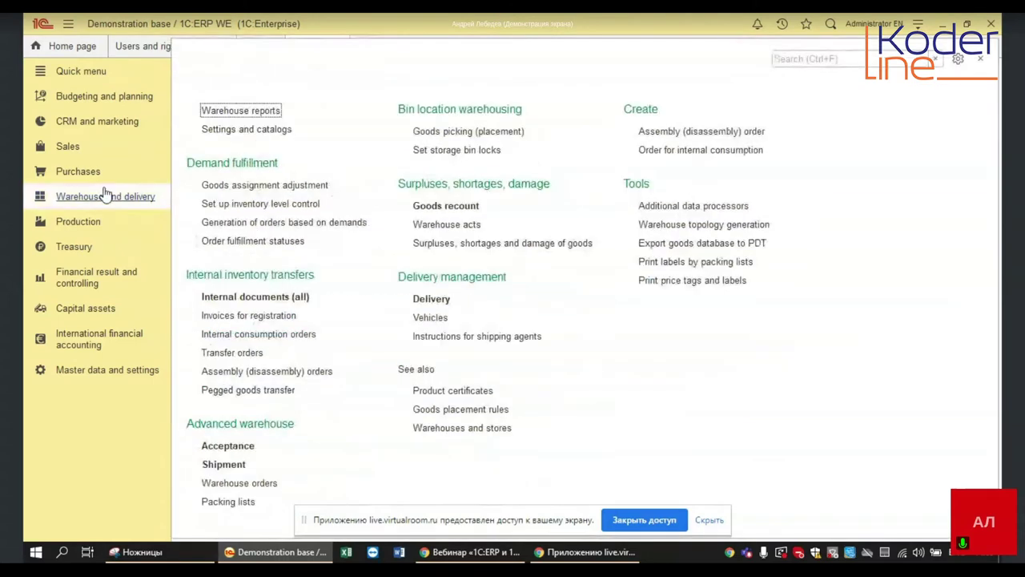
{"action": "left_click", "coordinate": [236, 466]}
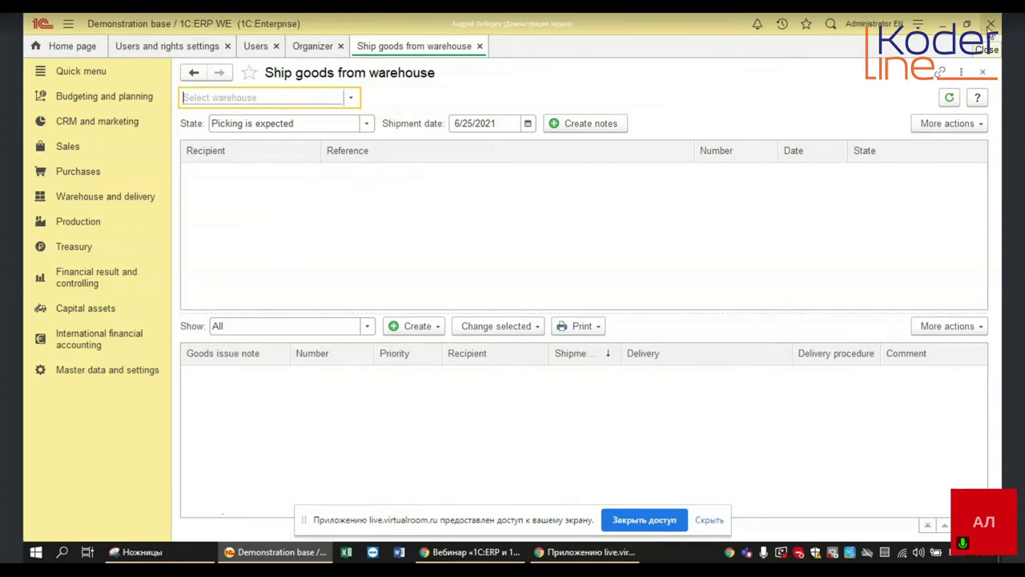
{"action": "left_click", "coordinate": [991, 30]}
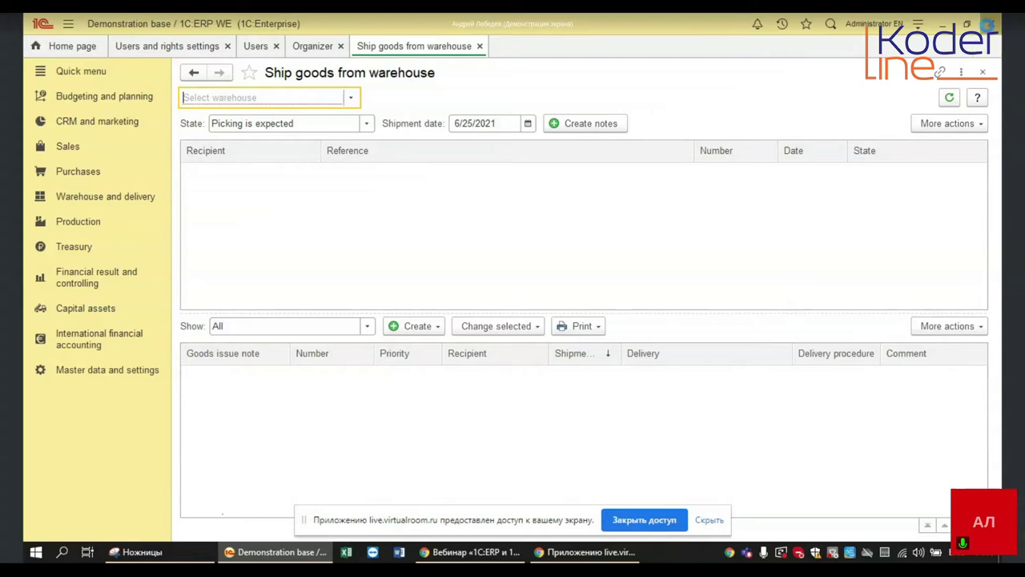
{"action": "left_click", "coordinate": [558, 314]}
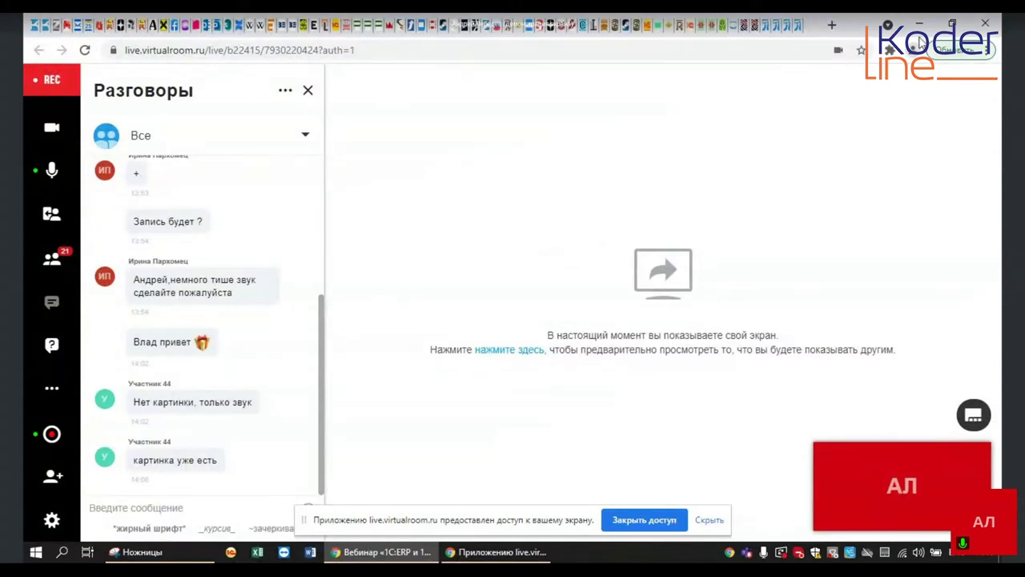
{"action": "left_click", "coordinate": [921, 24]}
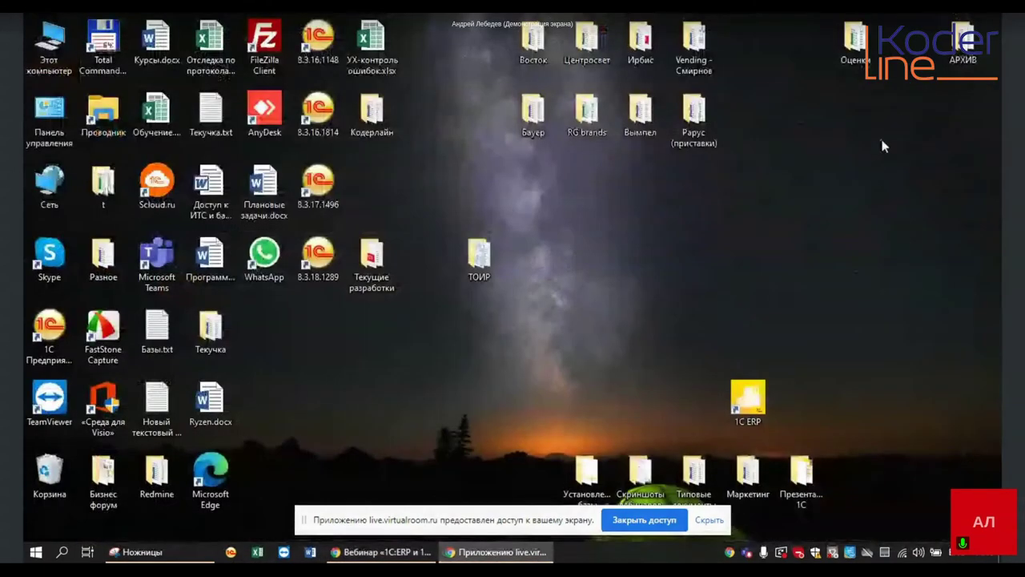
Step: Launch 1C:Enterprise 8.3.18.1289 and sign in to the 1C: ERP WE - demo infobase as Administrator (RU)
{"action": "double_click", "coordinate": [320, 264]}
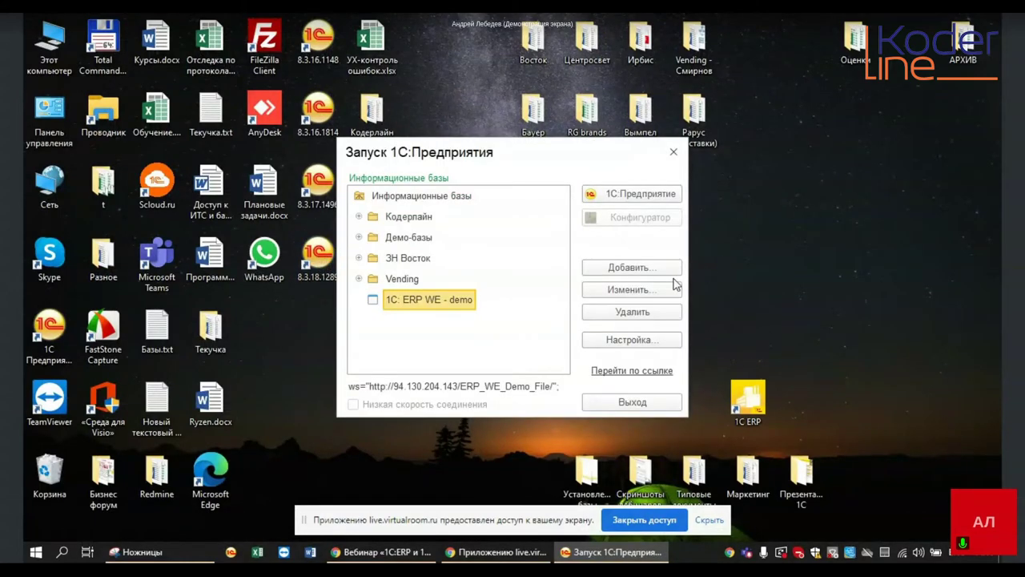
{"action": "left_click", "coordinate": [653, 196]}
{"action": "left_click", "coordinate": [672, 284]}
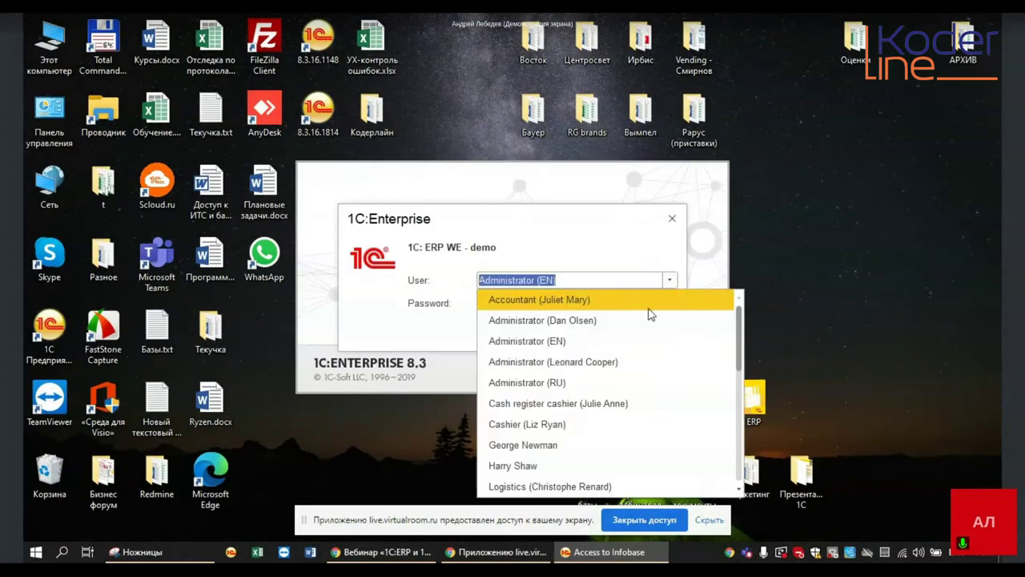
{"action": "left_click", "coordinate": [597, 383]}
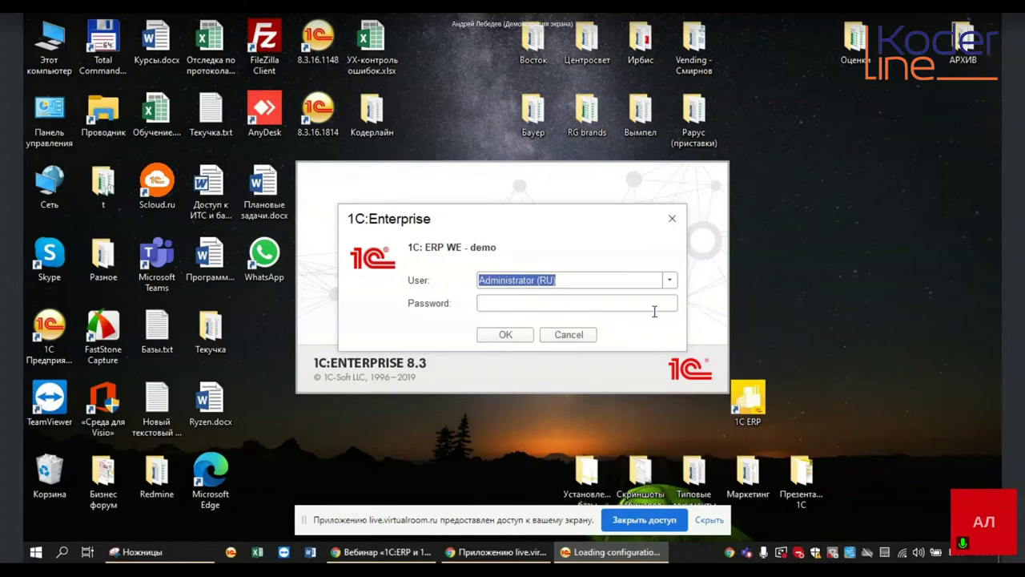
{"action": "left_click", "coordinate": [516, 340]}
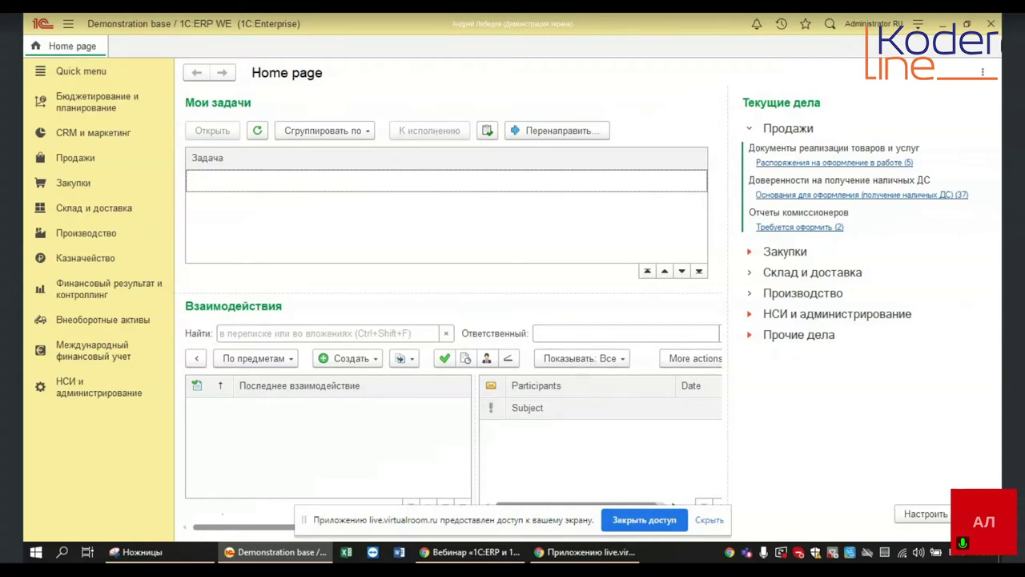
Step: Exit the session and set the additional launch parameters of the 1C: ERP WE - demo infobase to /Lru
{"action": "left_click", "coordinate": [991, 26]}
{"action": "left_click", "coordinate": [561, 314]}
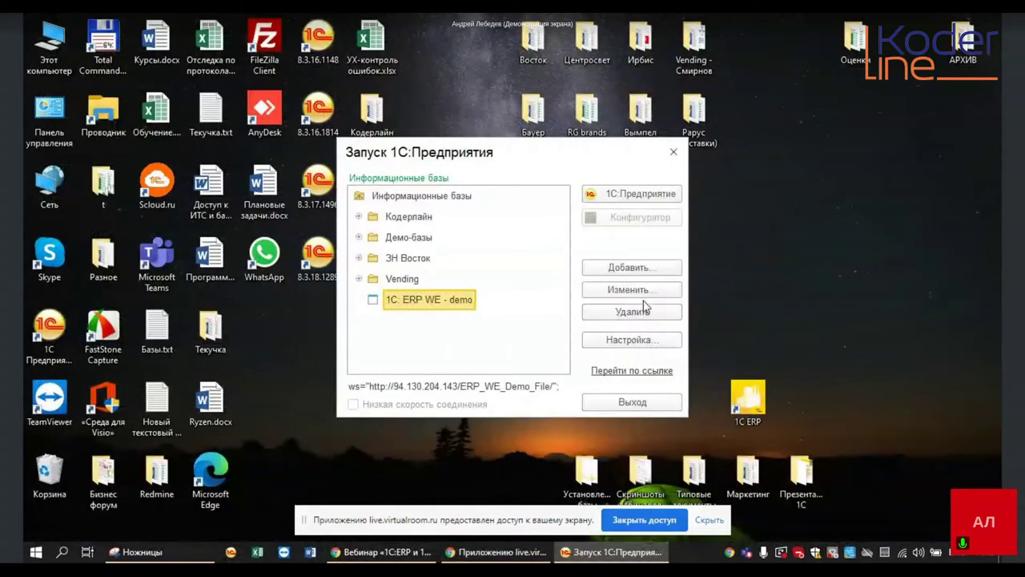
{"action": "left_click", "coordinate": [633, 290]}
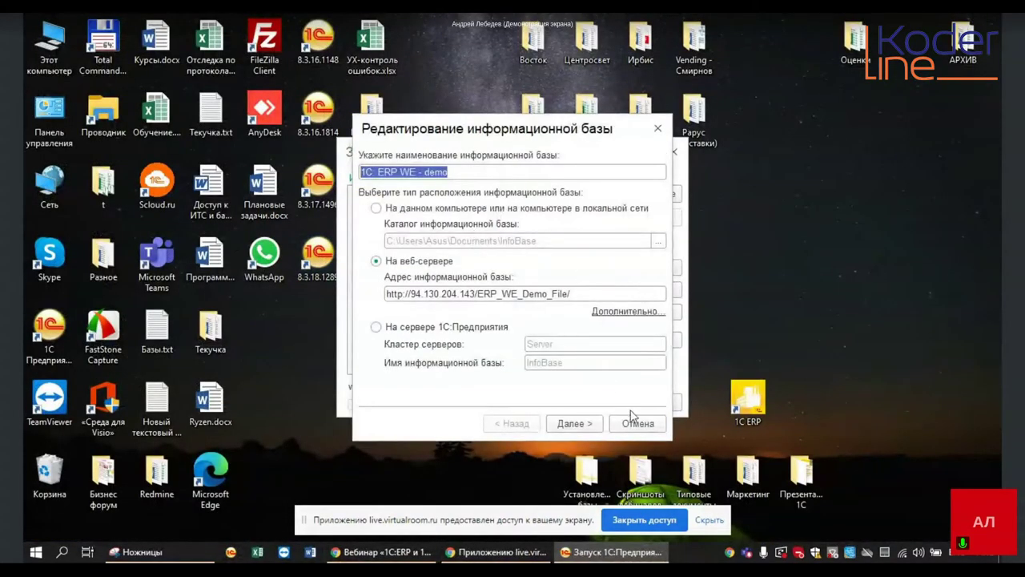
{"action": "left_click", "coordinate": [583, 424]}
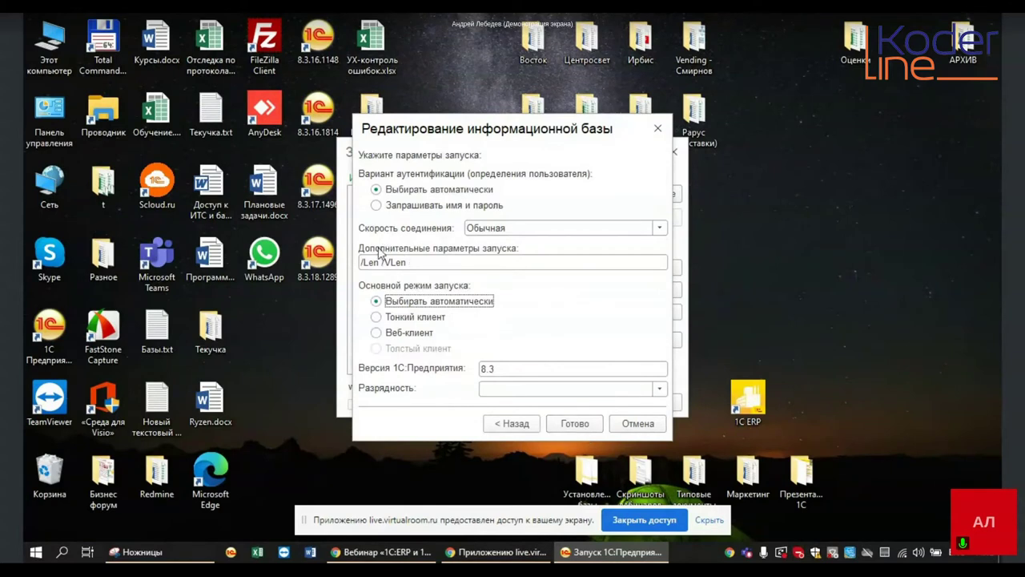
{"action": "left_click", "coordinate": [370, 262]}
{"action": "left_click", "coordinate": [370, 262]}
{"action": "left_click_drag", "start_coordinate": [370, 262], "coordinate": [704, 273]}
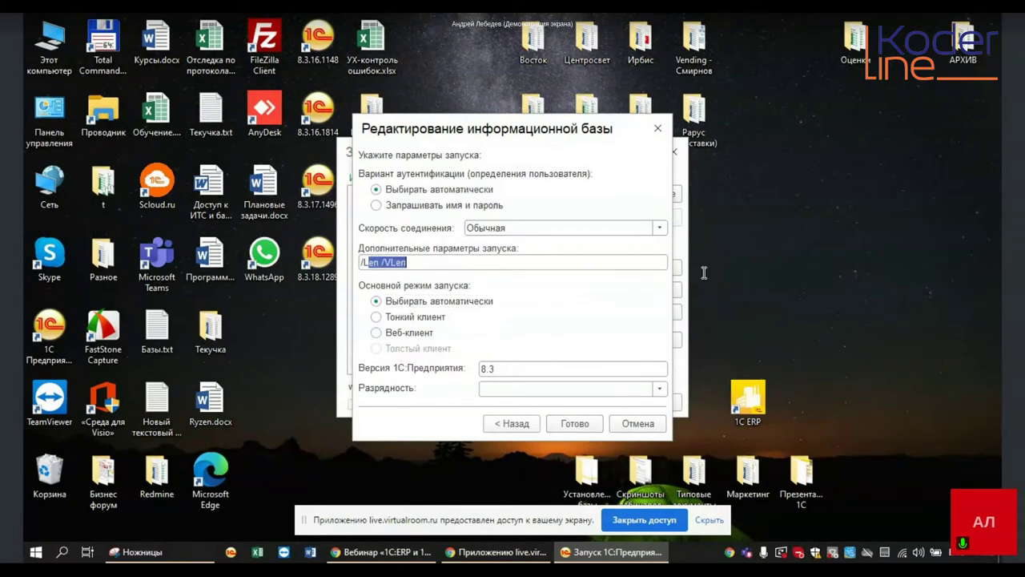
{"action": "type", "text": "кг"}
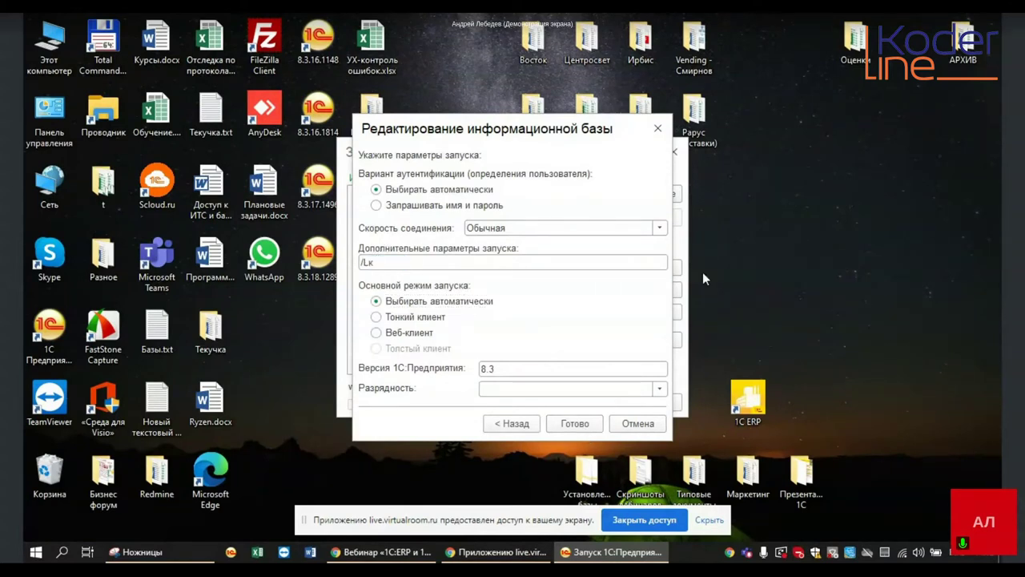
{"action": "key", "text": "BackSpace"}
{"action": "key", "text": "BackSpace"}
{"action": "type", "text": "ru"}
{"action": "left_click", "coordinate": [575, 423]}
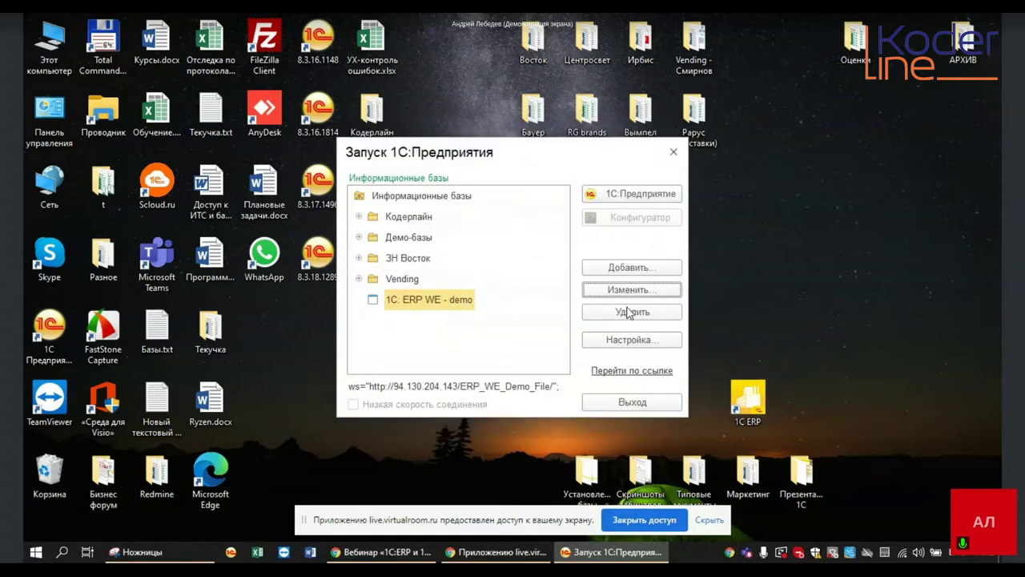
Step: Start the 1C: ERP WE - demo infobase and sign in as Administrator (RU) with the Russian platform interface
{"action": "left_click", "coordinate": [623, 195]}
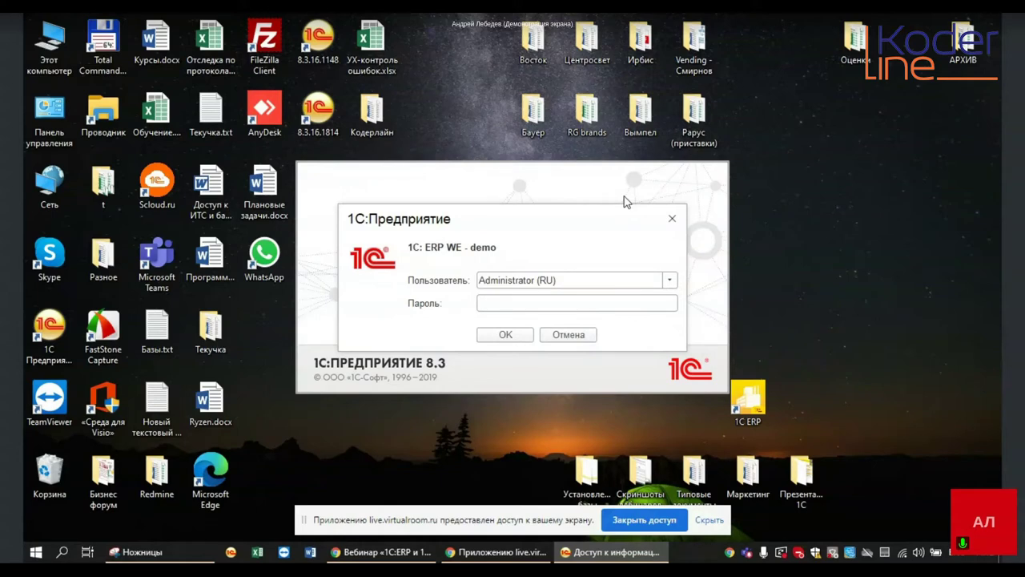
{"action": "left_click", "coordinate": [504, 335]}
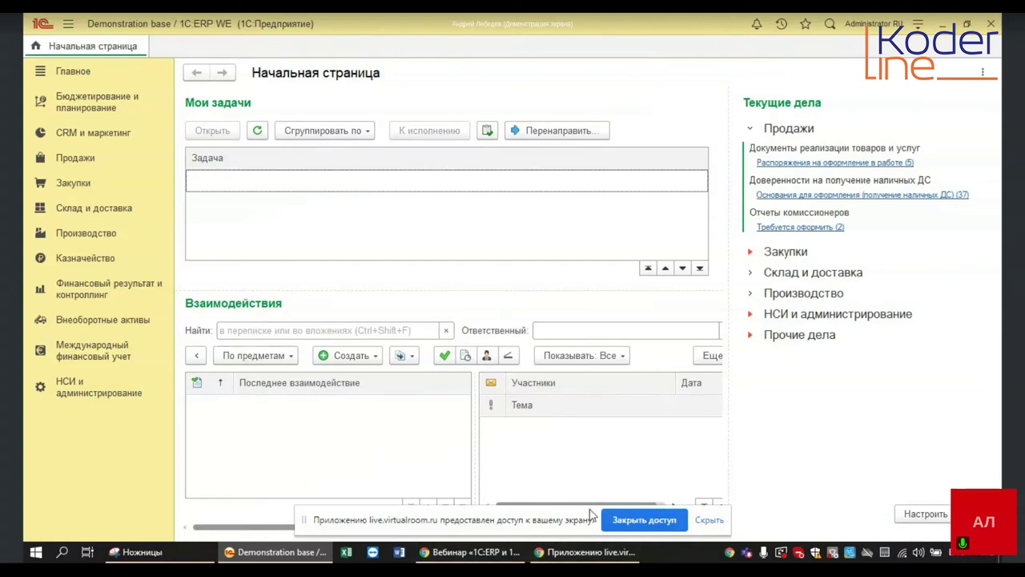
{"action": "left_click", "coordinate": [547, 508]}
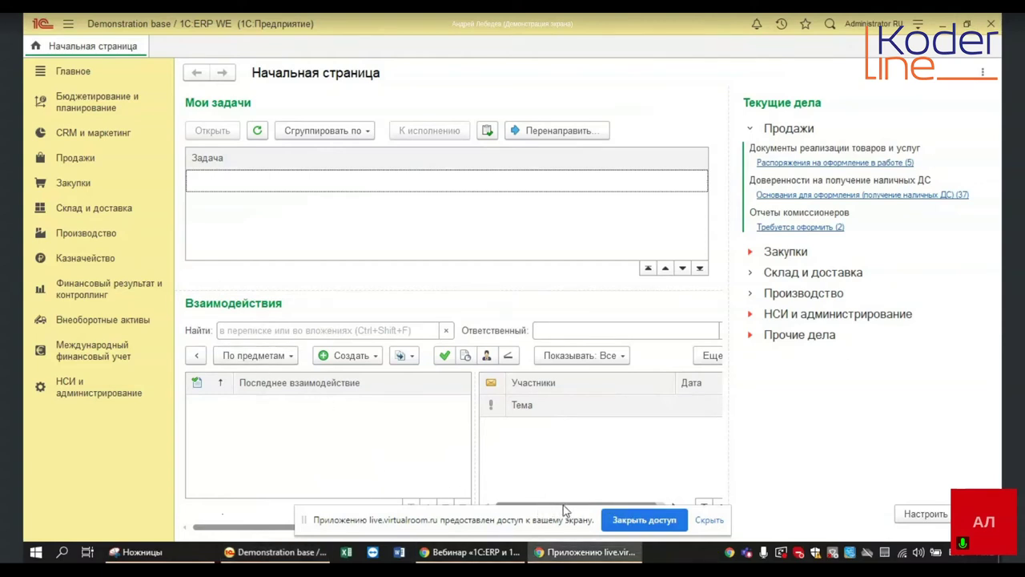
{"action": "left_click", "coordinate": [547, 505]}
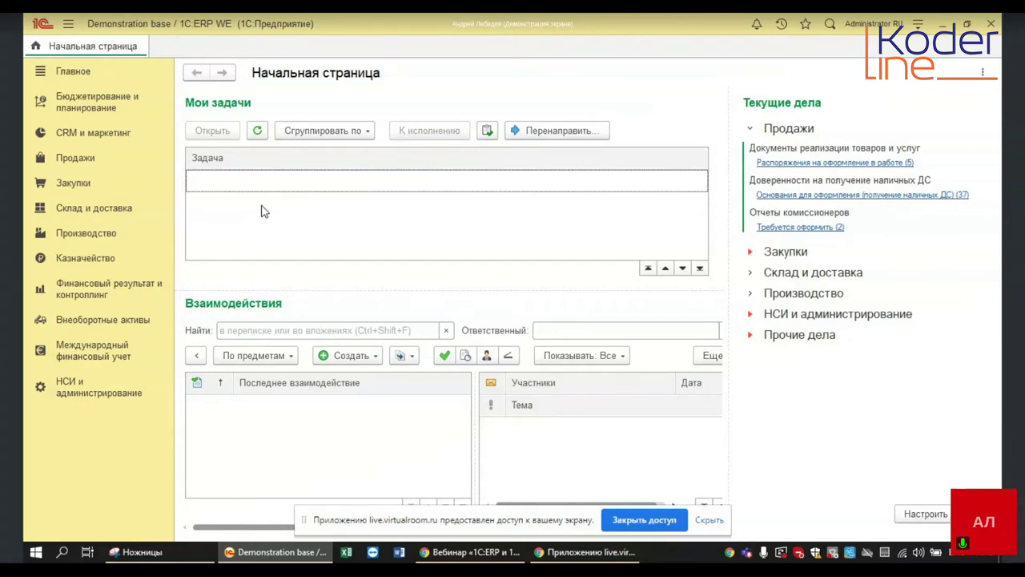
Step: Look through the commands of the НСИ и администрирование section, close the list, and stay in the session
{"action": "left_click", "coordinate": [81, 400]}
{"action": "scroll", "coordinate": [301, 490], "scroll_direction": "down", "scroll_amount": 5}
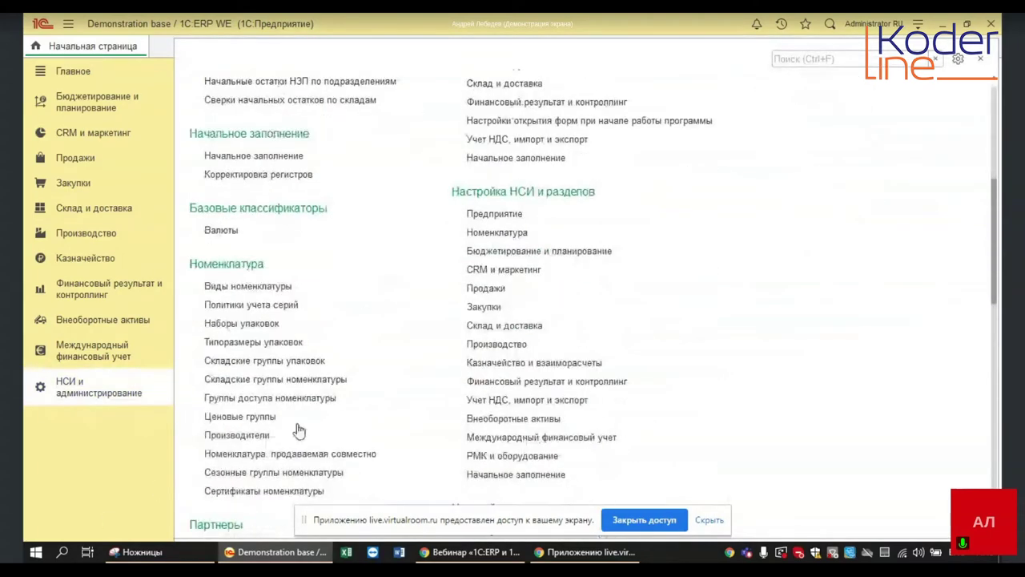
{"action": "scroll", "coordinate": [237, 391], "scroll_direction": "down", "scroll_amount": 5}
{"action": "scroll", "coordinate": [238, 391], "scroll_direction": "down", "scroll_amount": 5}
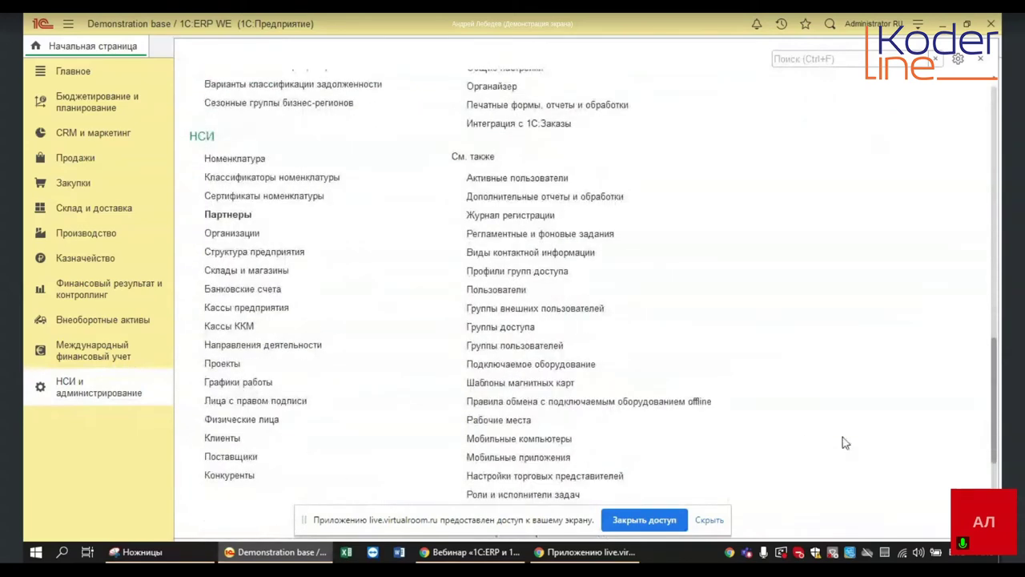
{"action": "mouse_move", "coordinate": [993, 404]}
{"action": "left_mouse_down"}
{"action": "mouse_move", "coordinate": [995, 454]}
{"action": "mouse_move", "coordinate": [1001, 393]}
{"action": "mouse_move", "coordinate": [1000, 404]}
{"action": "left_mouse_up"}
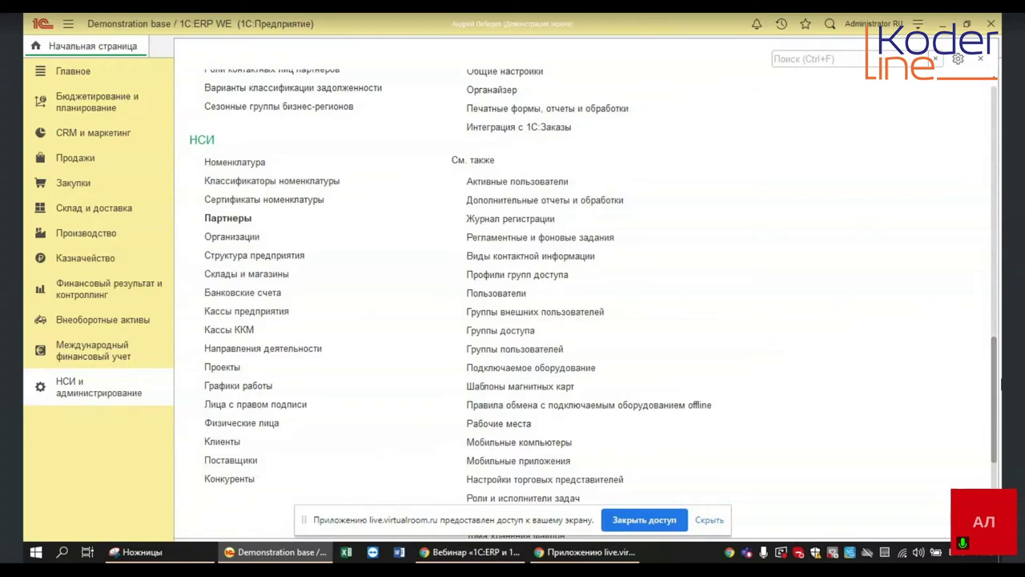
{"action": "left_click_drag", "start_coordinate": [997, 358], "coordinate": [998, 94]}
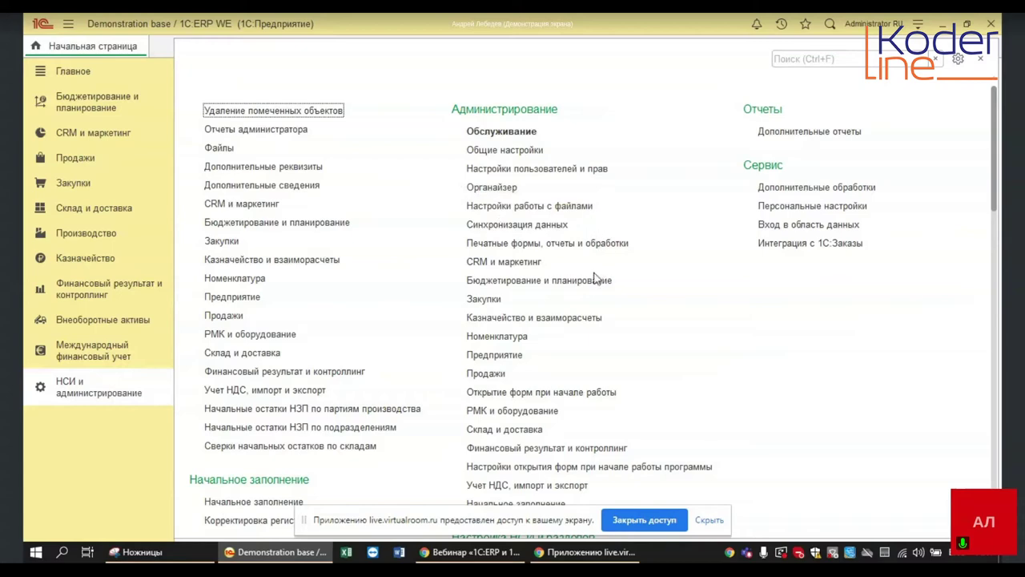
{"action": "scroll", "coordinate": [582, 293], "scroll_direction": "down", "scroll_amount": 1}
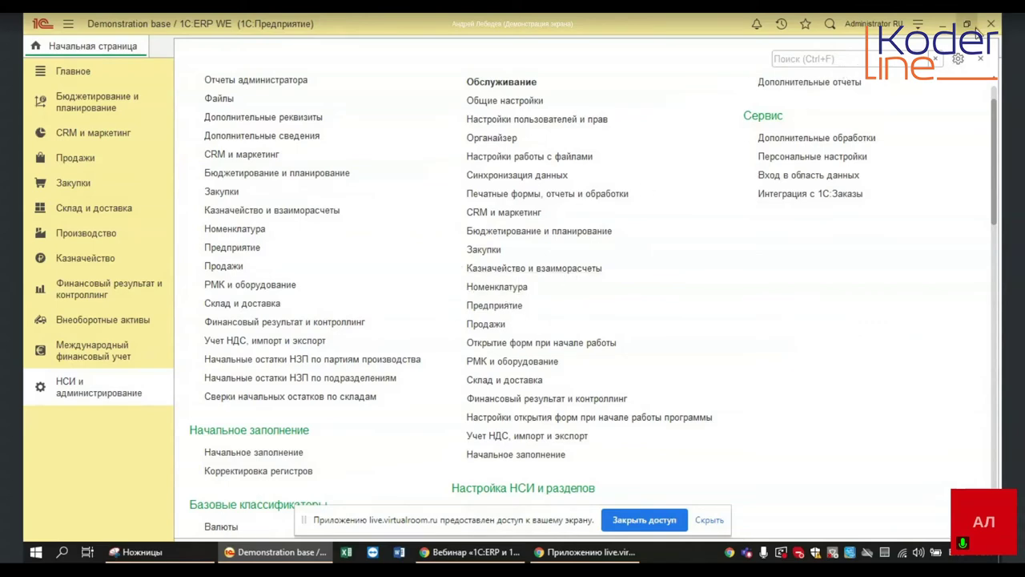
{"action": "scroll", "coordinate": [733, 133], "scroll_direction": "up", "scroll_amount": 1}
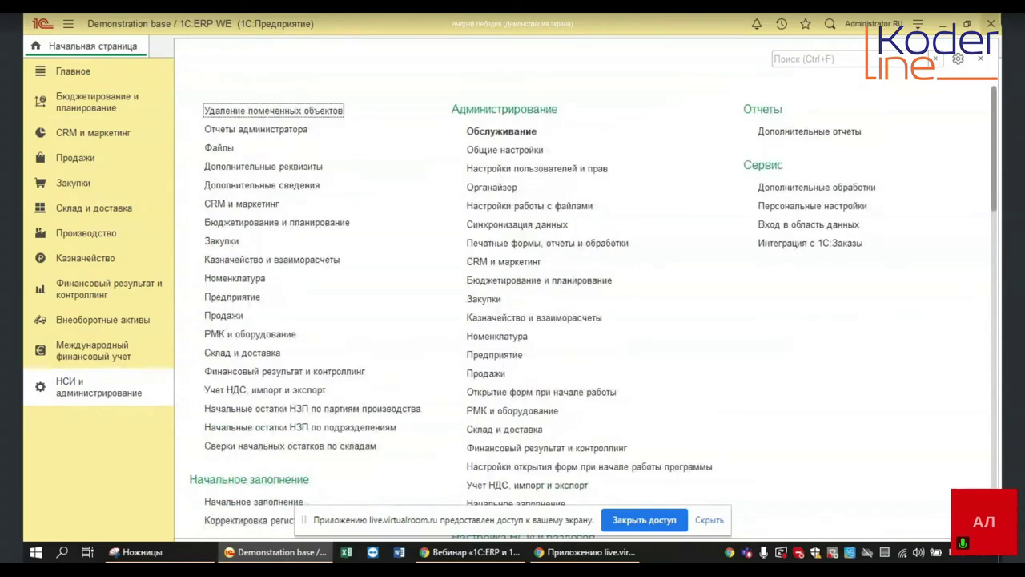
{"action": "left_click", "coordinate": [991, 37]}
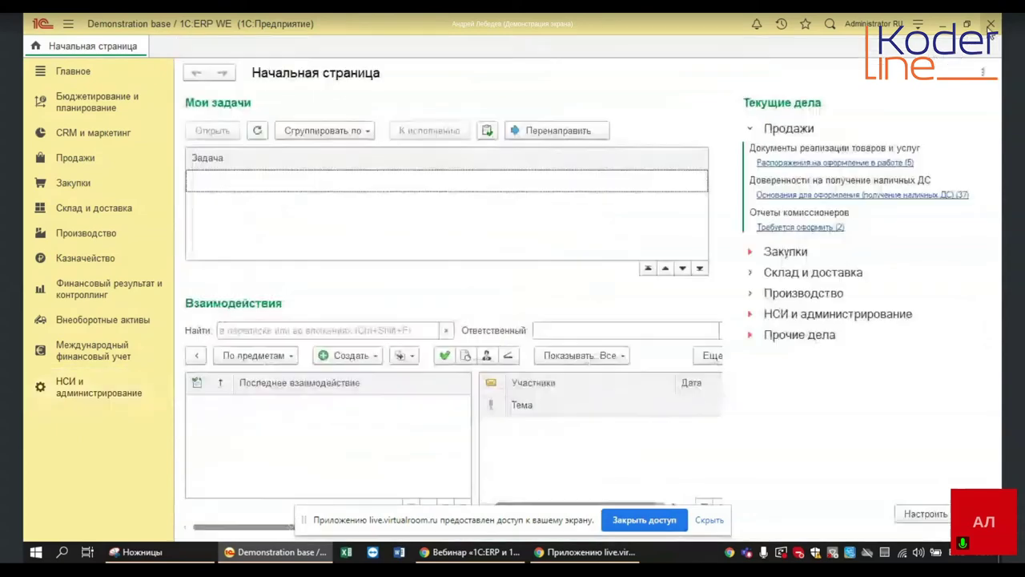
{"action": "left_click", "coordinate": [992, 24]}
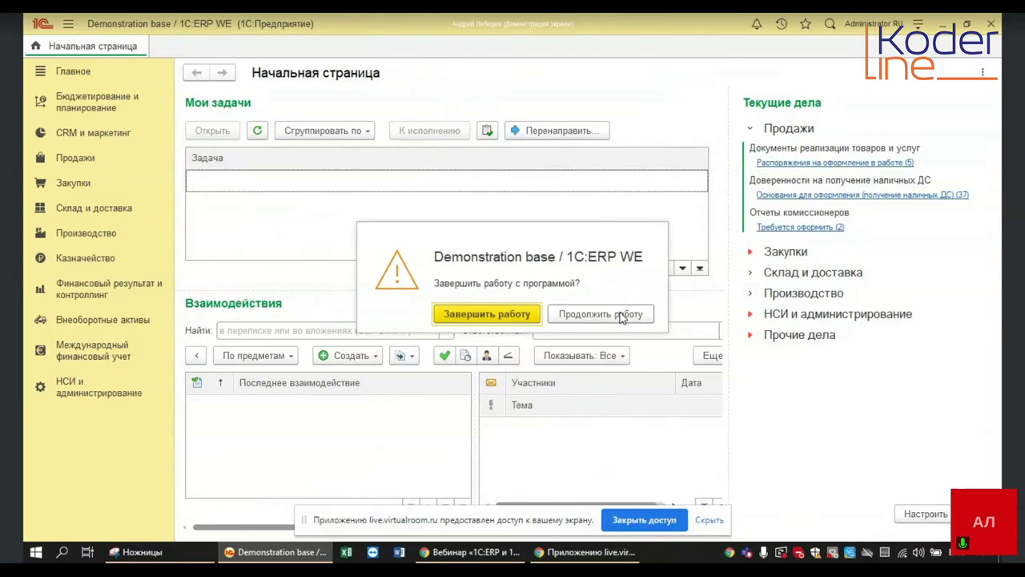
{"action": "left_click", "coordinate": [601, 314]}
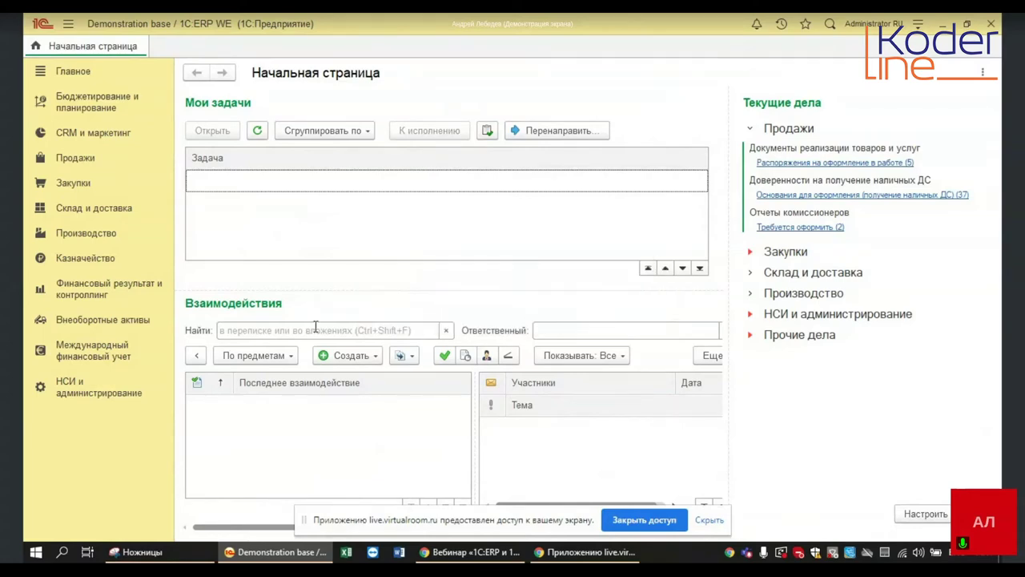
Step: Open the Предприятие settings in НСИ и администрирование and expand the Валюты group
{"action": "left_click", "coordinate": [71, 396]}
{"action": "left_click", "coordinate": [500, 354]}
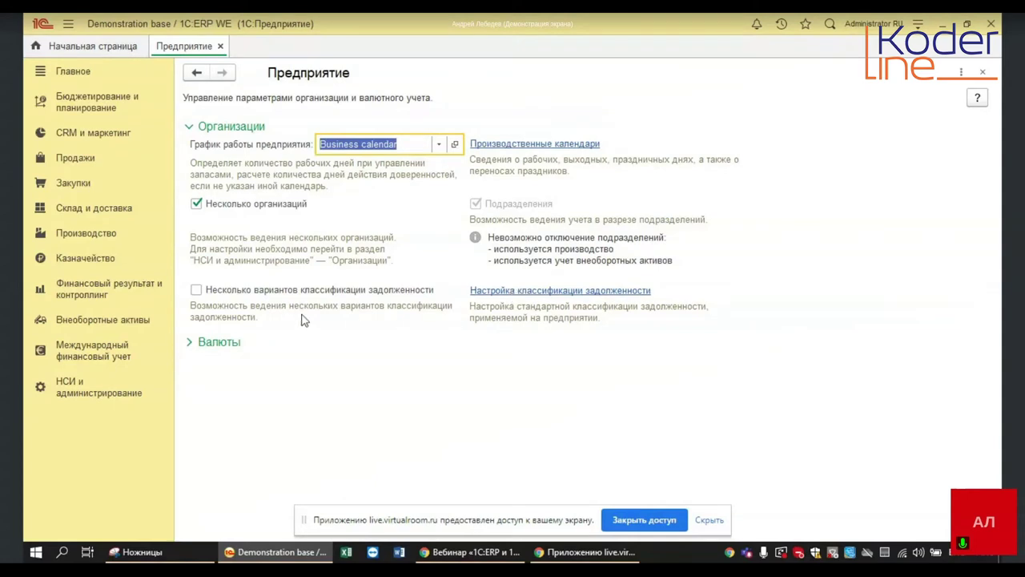
{"action": "left_click", "coordinate": [228, 347]}
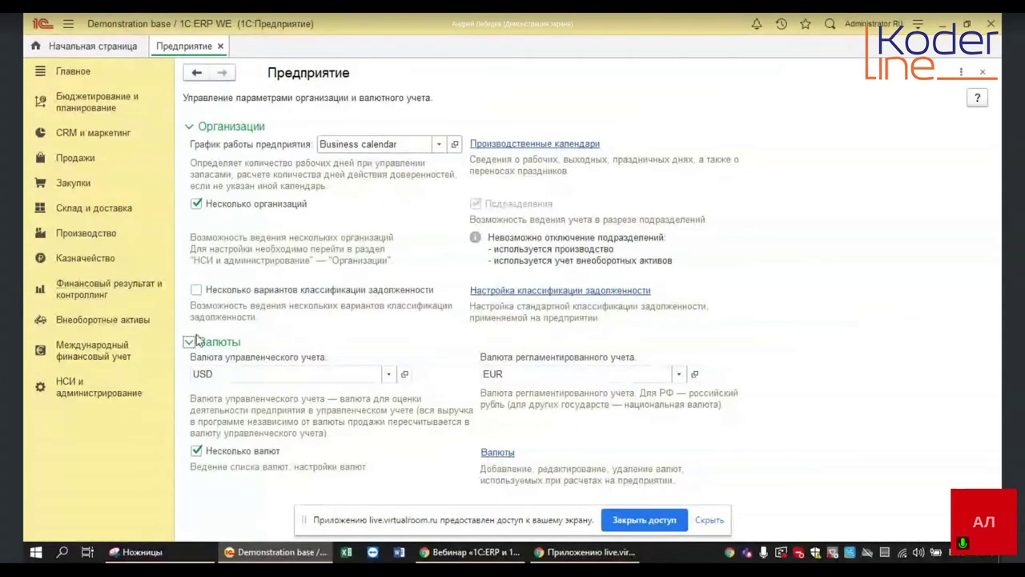
Step: Look through the НСИ и администрирование commands again, and return to the Предприятие settings page and close it
{"action": "left_click", "coordinate": [86, 390]}
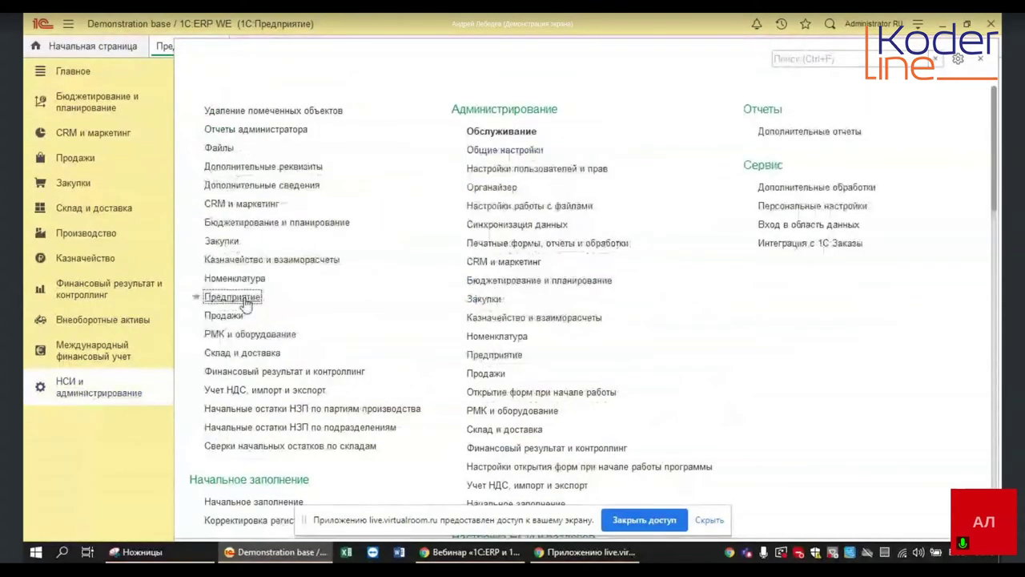
{"action": "scroll", "coordinate": [340, 371], "scroll_direction": "down", "scroll_amount": 1}
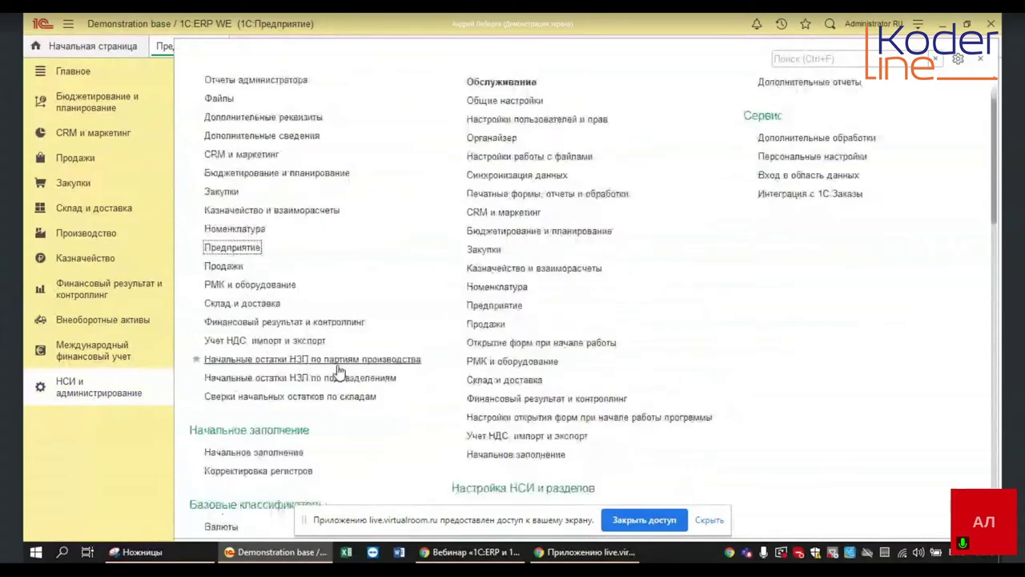
{"action": "scroll", "coordinate": [339, 370], "scroll_direction": "down", "scroll_amount": 7}
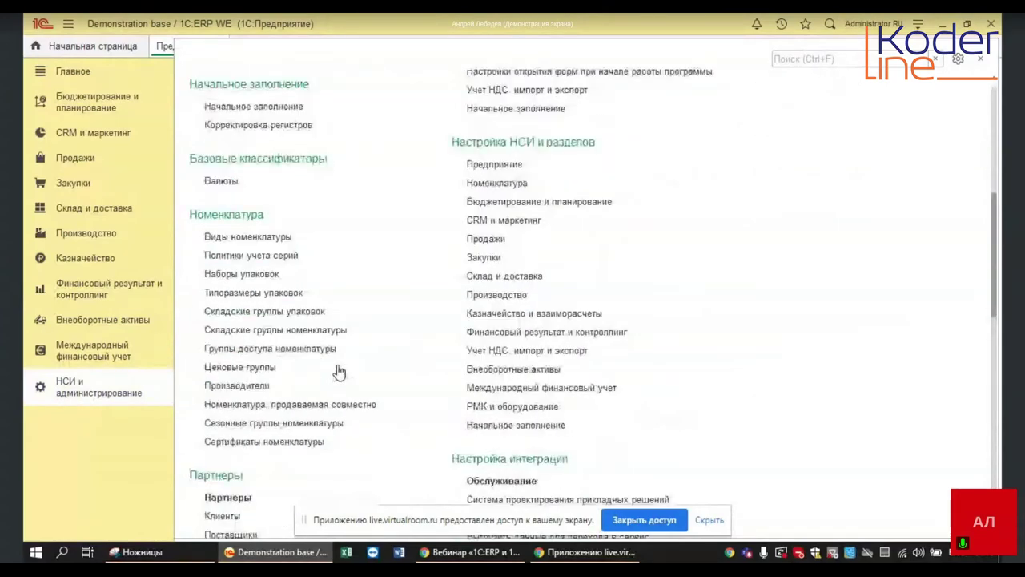
{"action": "scroll", "coordinate": [339, 371], "scroll_direction": "down", "scroll_amount": 1}
{"action": "scroll", "coordinate": [340, 370], "scroll_direction": "down", "scroll_amount": 1}
{"action": "scroll", "coordinate": [340, 371], "scroll_direction": "up", "scroll_amount": 1}
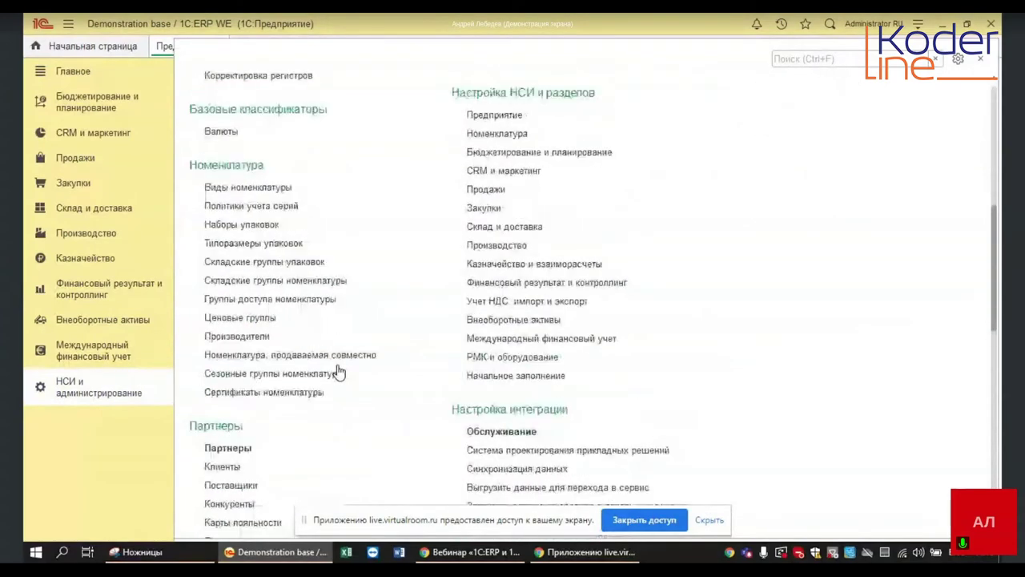
{"action": "scroll", "coordinate": [338, 370], "scroll_direction": "up", "scroll_amount": 3}
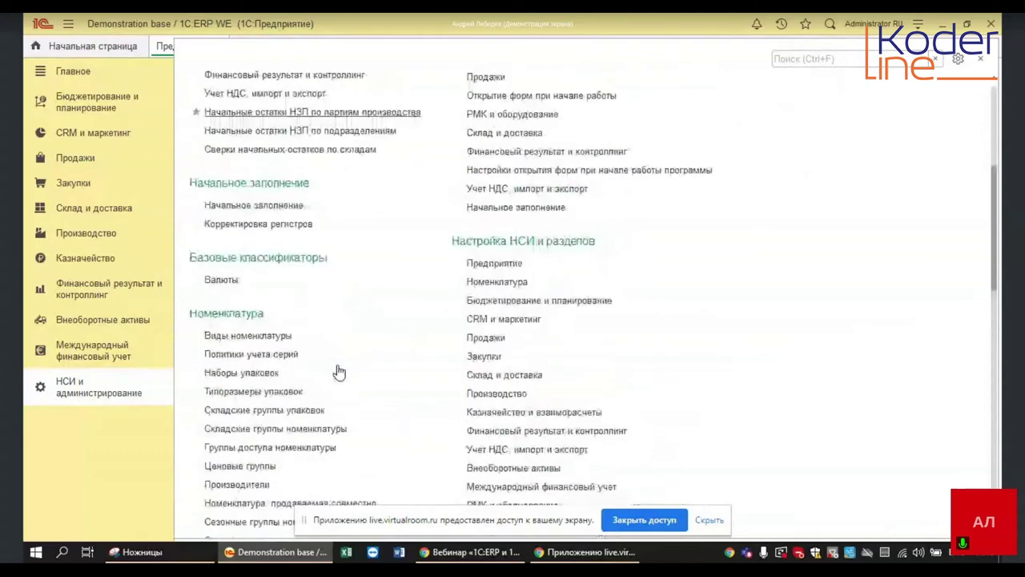
{"action": "scroll", "coordinate": [339, 370], "scroll_direction": "up", "scroll_amount": 3}
{"action": "scroll", "coordinate": [456, 242], "scroll_direction": "up", "scroll_amount": 2}
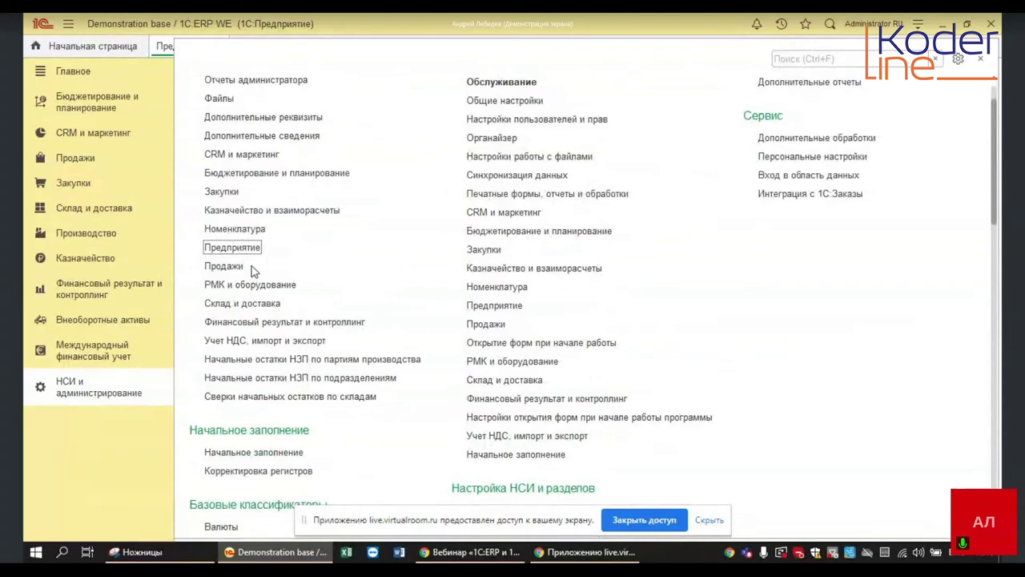
{"action": "scroll", "coordinate": [251, 271], "scroll_direction": "up", "scroll_amount": 1}
{"action": "left_click", "coordinate": [232, 297]}
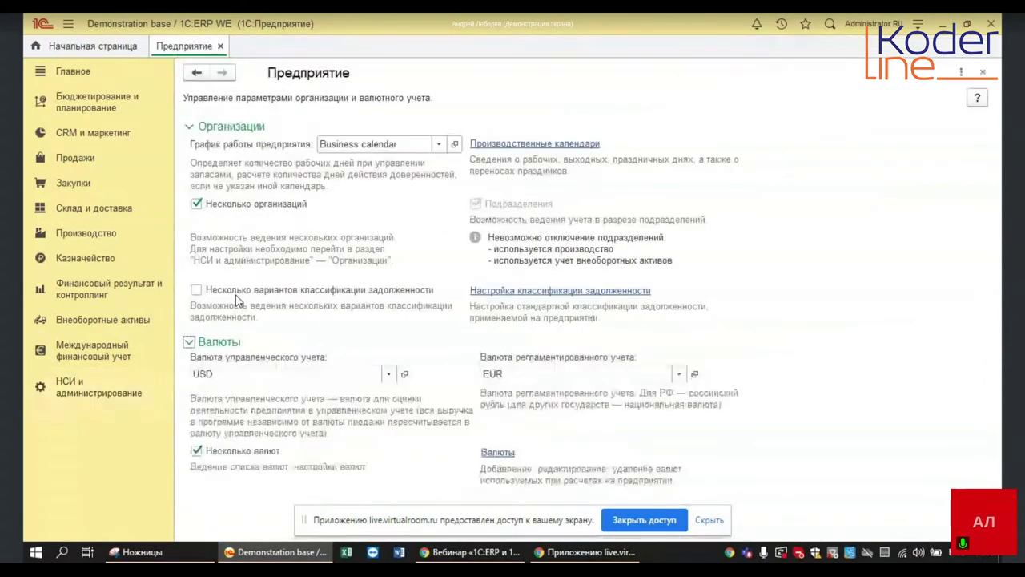
{"action": "left_click", "coordinate": [219, 46]}
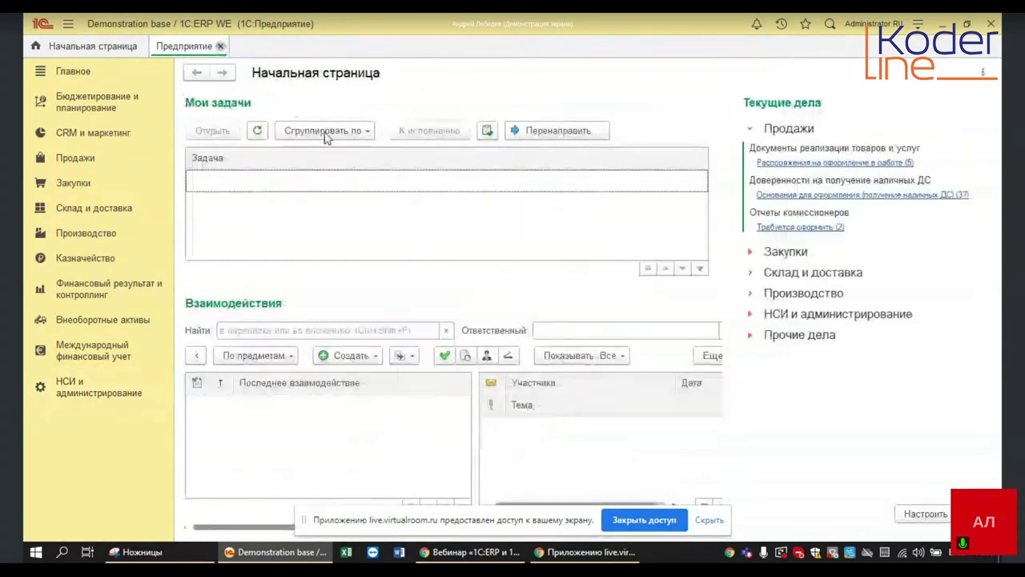
Step: Open the Организации list from НСИ и администрирование and view the available types for creating an organization without creating one
{"action": "left_click", "coordinate": [72, 393]}
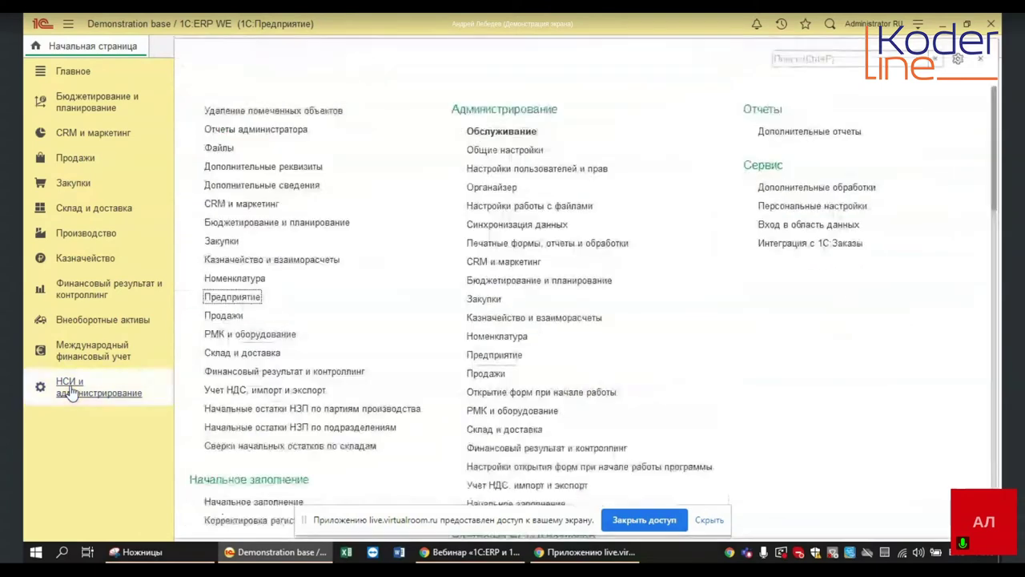
{"action": "scroll", "coordinate": [290, 352], "scroll_direction": "down", "scroll_amount": 10}
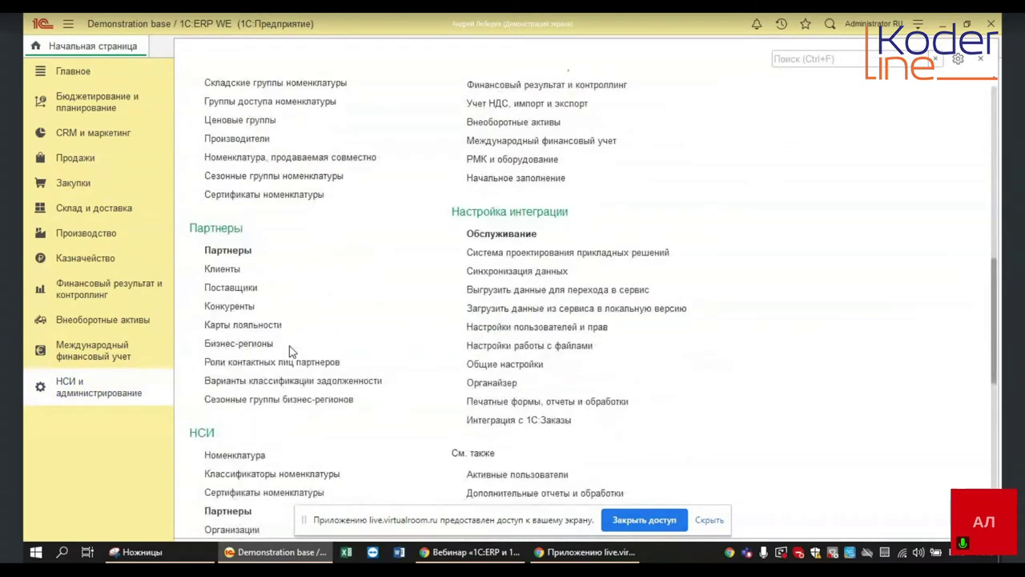
{"action": "left_click", "coordinate": [229, 383]}
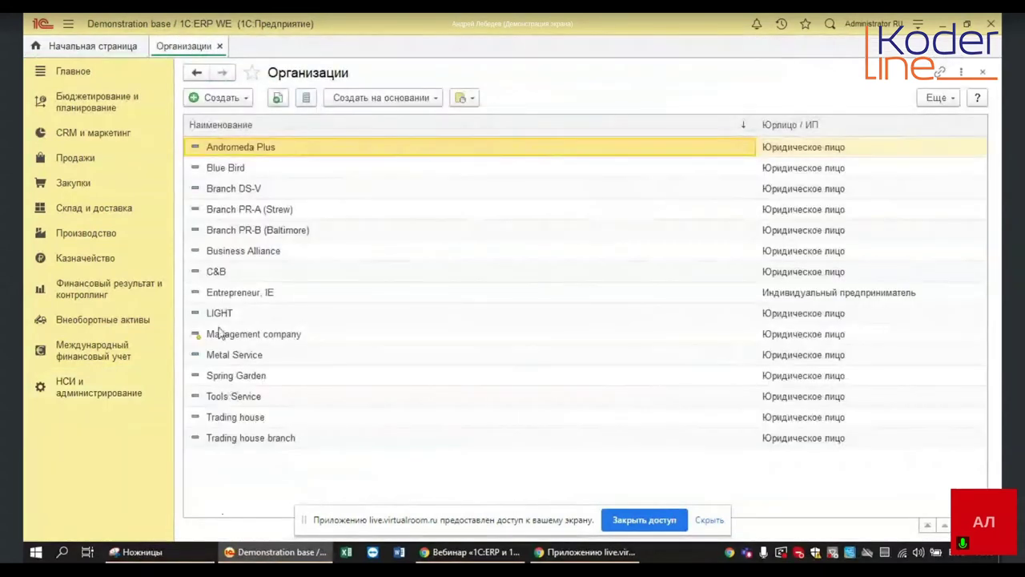
{"action": "left_click", "coordinate": [245, 96]}
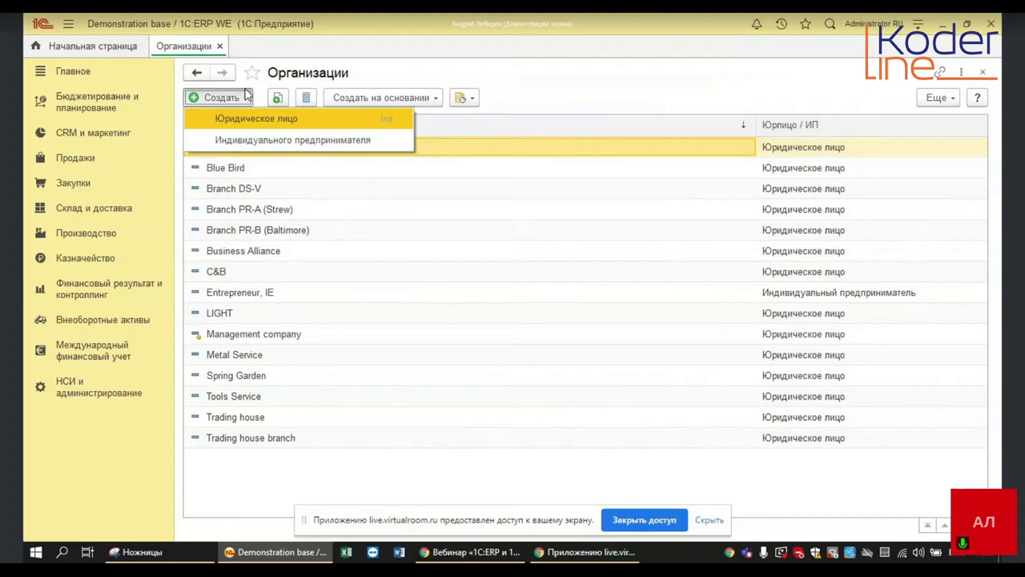
{"action": "left_click", "coordinate": [355, 230]}
{"action": "left_click", "coordinate": [357, 233]}
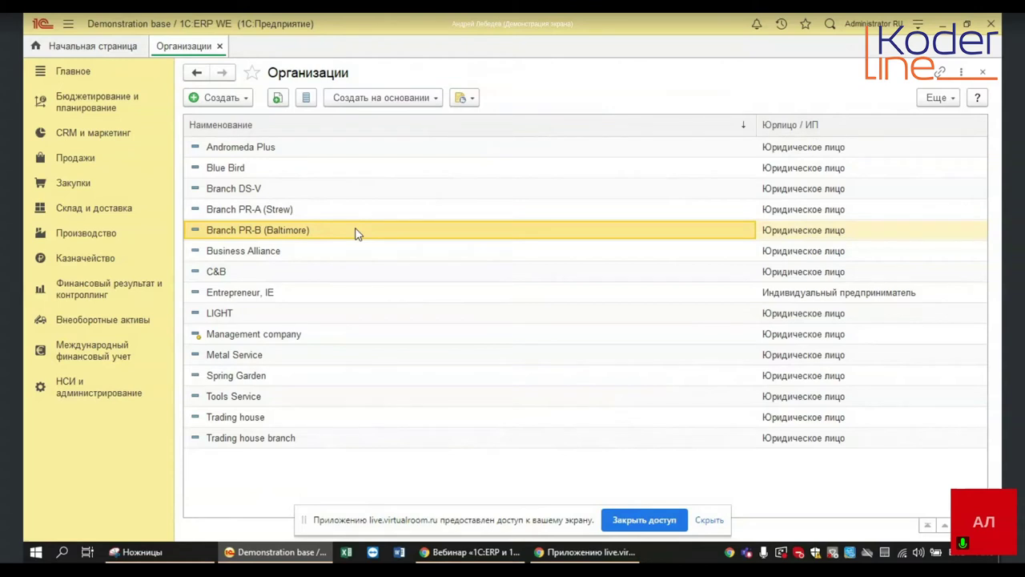
Step: Open the Andromeda Plus organization card, review its general information, and close it
{"action": "left_click", "coordinate": [258, 148]}
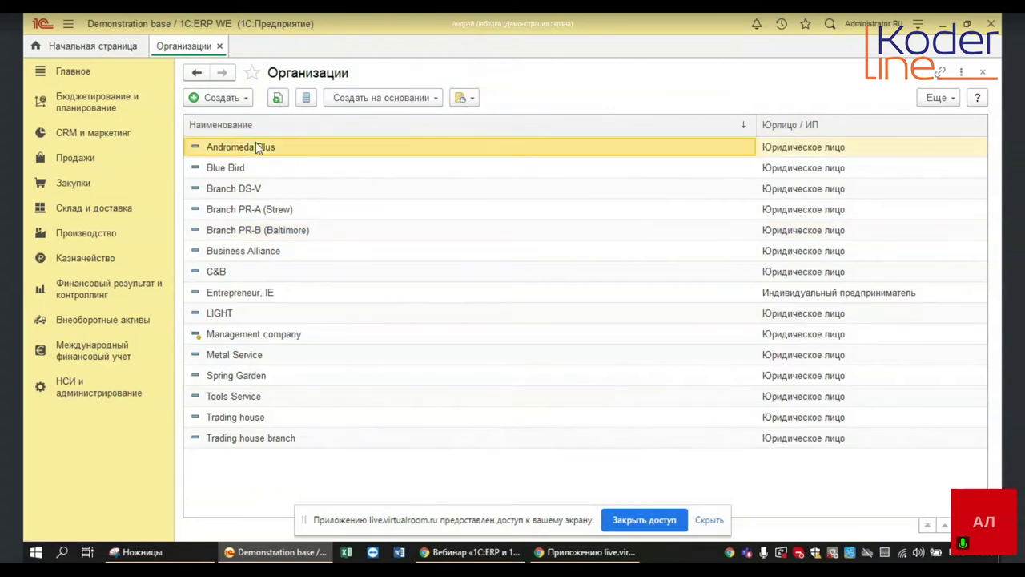
{"action": "double_click", "coordinate": [258, 148]}
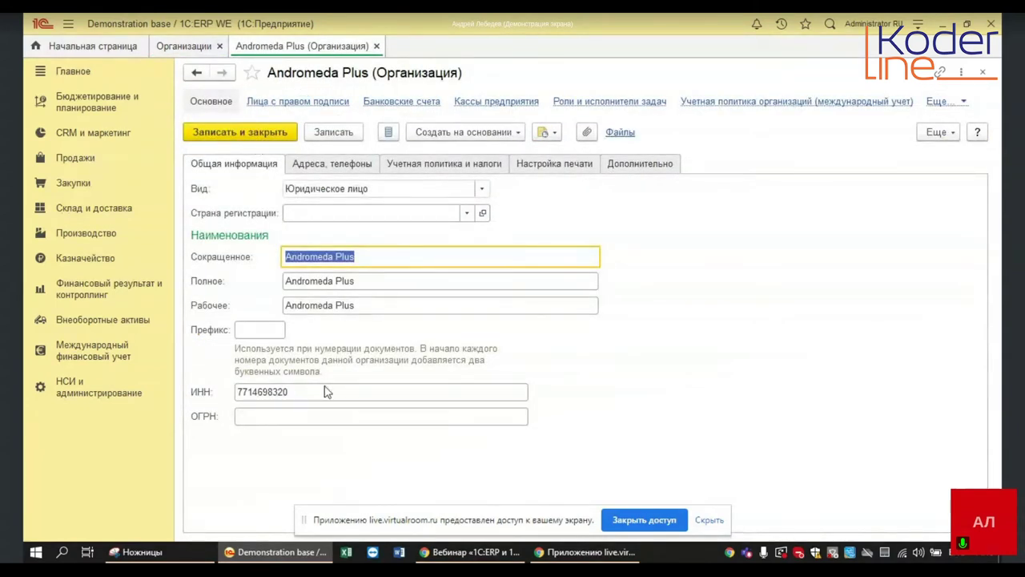
{"action": "mouse_move", "coordinate": [411, 301]}
{"action": "left_click", "coordinate": [376, 45]}
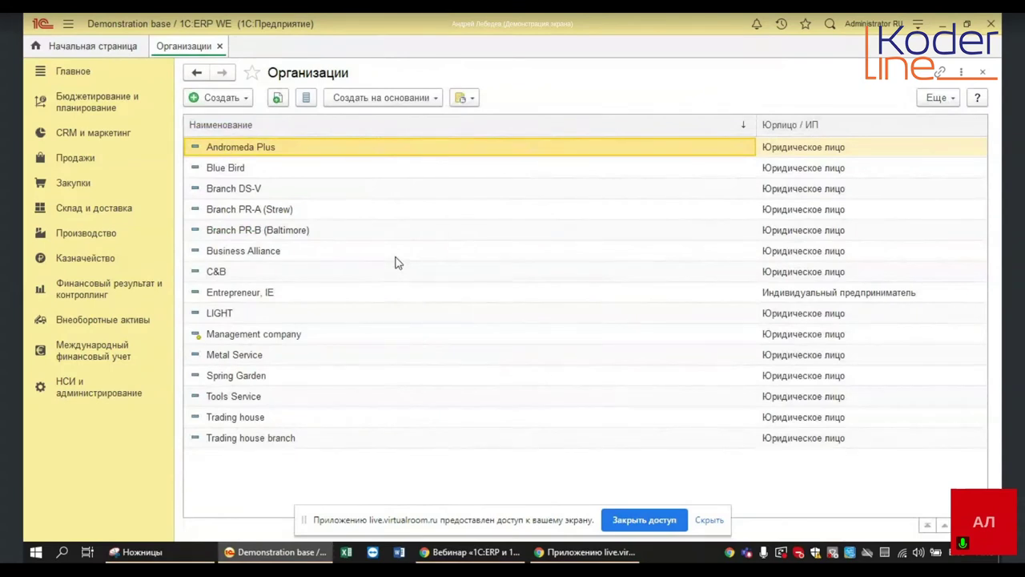
Step: Open the Предприятие settings under Настройка НСИ и разделов, expand the Валюты group, and open the currency list
{"action": "left_click", "coordinate": [80, 393]}
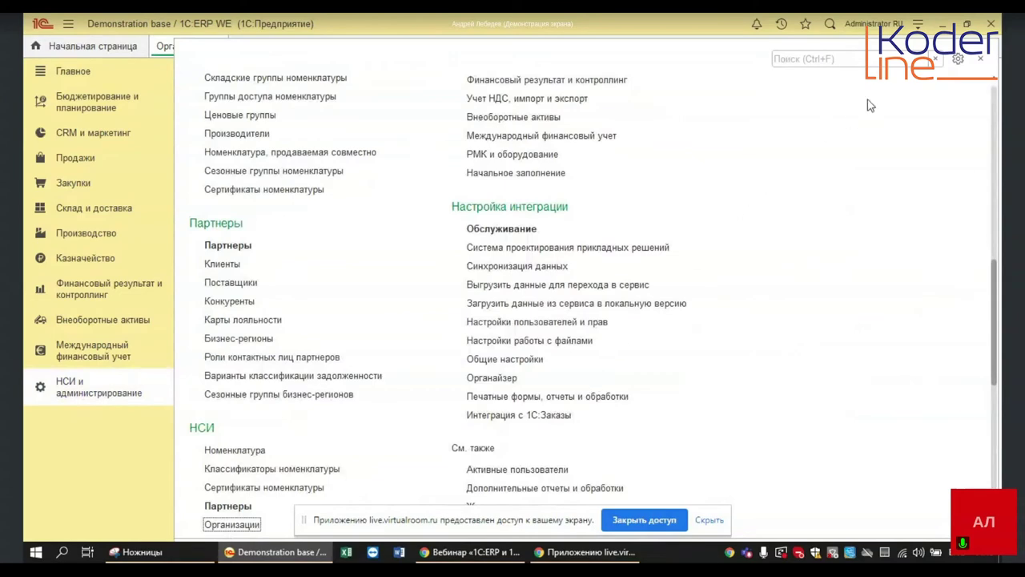
{"action": "scroll", "coordinate": [596, 274], "scroll_direction": "down", "scroll_amount": 4}
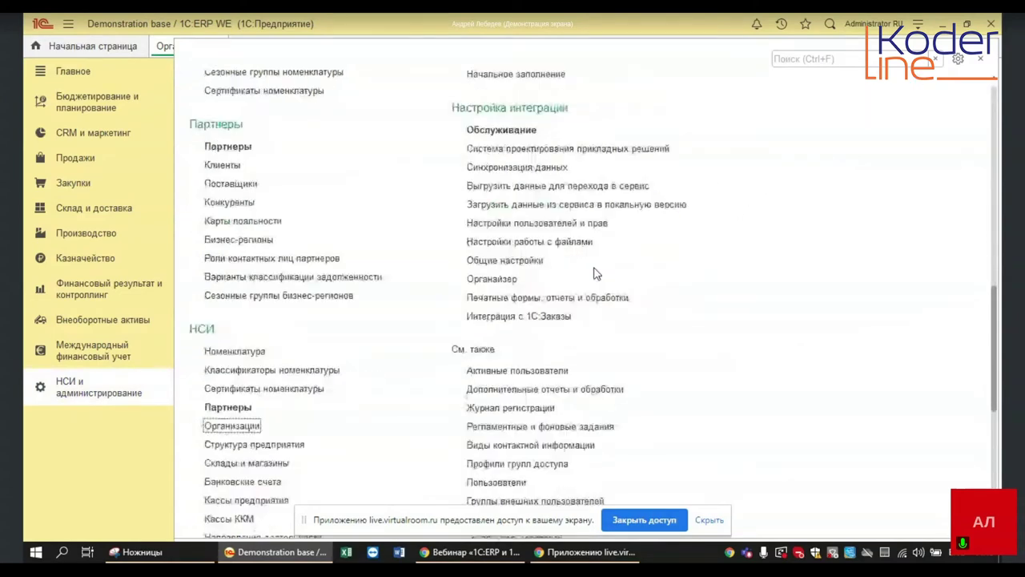
{"action": "scroll", "coordinate": [597, 274], "scroll_direction": "up", "scroll_amount": 10}
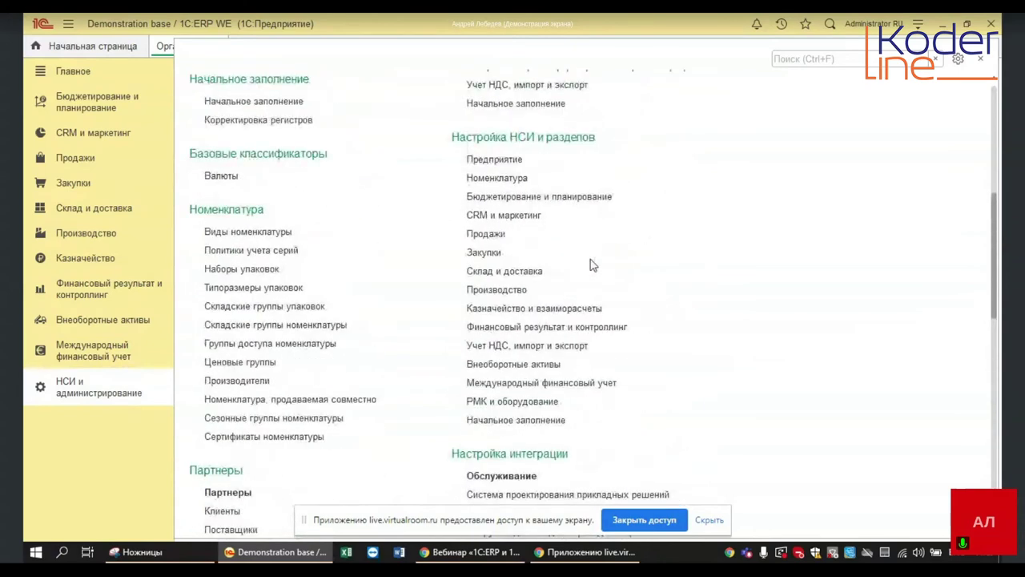
{"action": "left_click", "coordinate": [516, 161]}
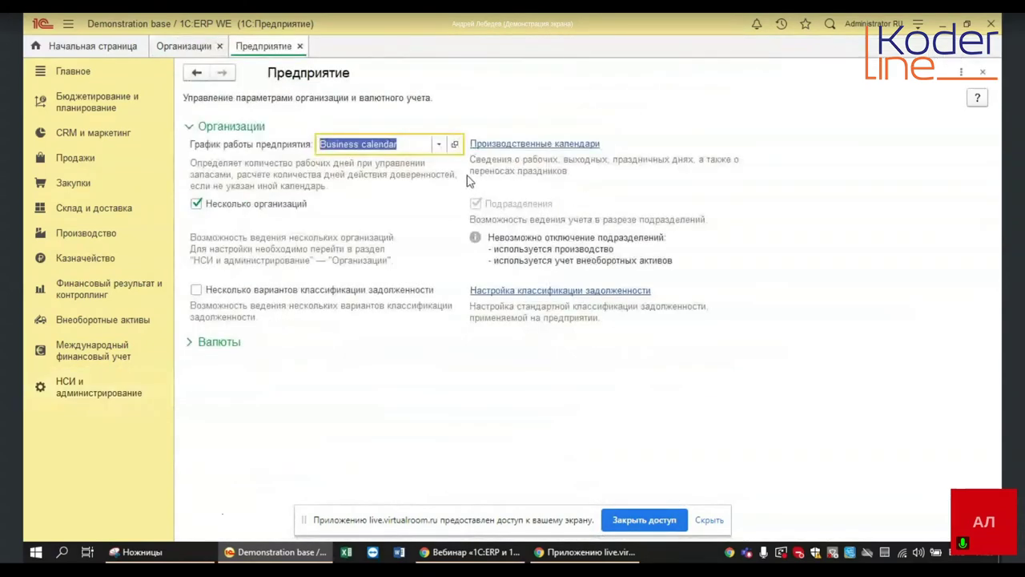
{"action": "left_click", "coordinate": [221, 342]}
{"action": "left_click", "coordinate": [496, 455]}
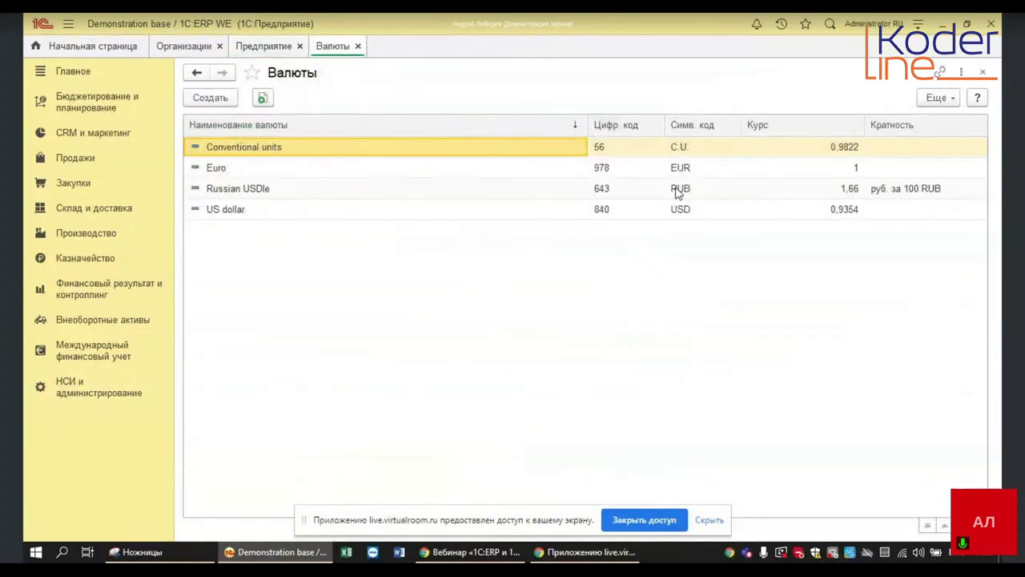
Step: Open the Euro currency card, review its codes and exchange rate options, and close it
{"action": "left_click", "coordinate": [269, 167]}
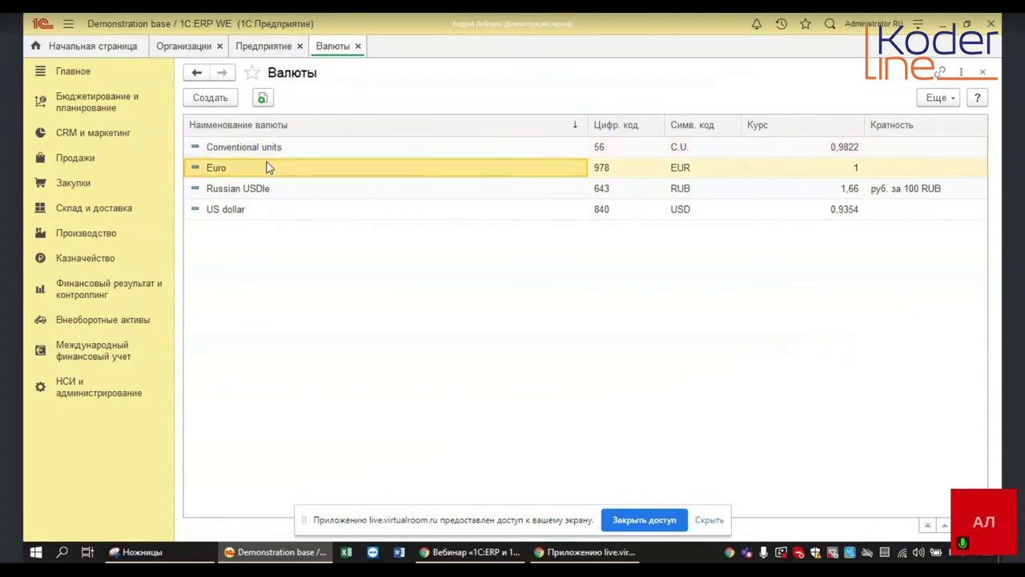
{"action": "double_click", "coordinate": [267, 165]}
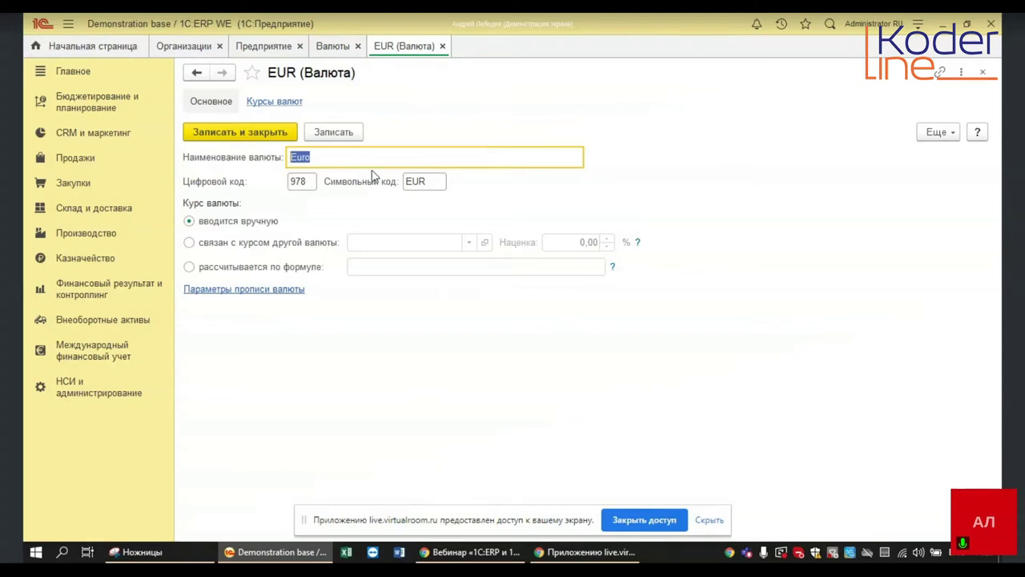
{"action": "left_click", "coordinate": [444, 48]}
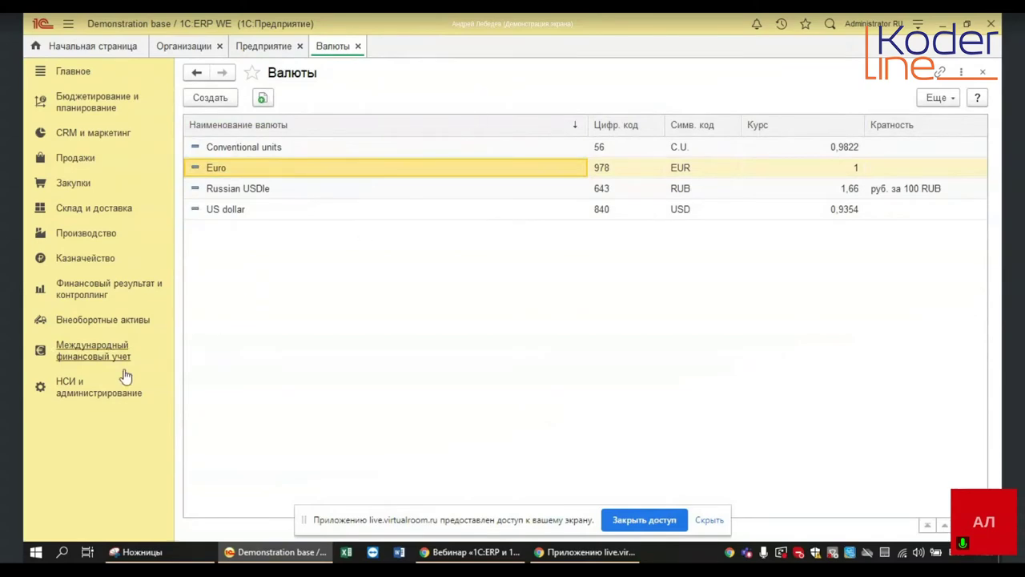
Step: Return to the Предприятие settings from НСИ и администрирование and collapse the Организации and Валюты groups
{"action": "left_click", "coordinate": [80, 391]}
{"action": "scroll", "coordinate": [595, 203], "scroll_direction": "down", "scroll_amount": 8}
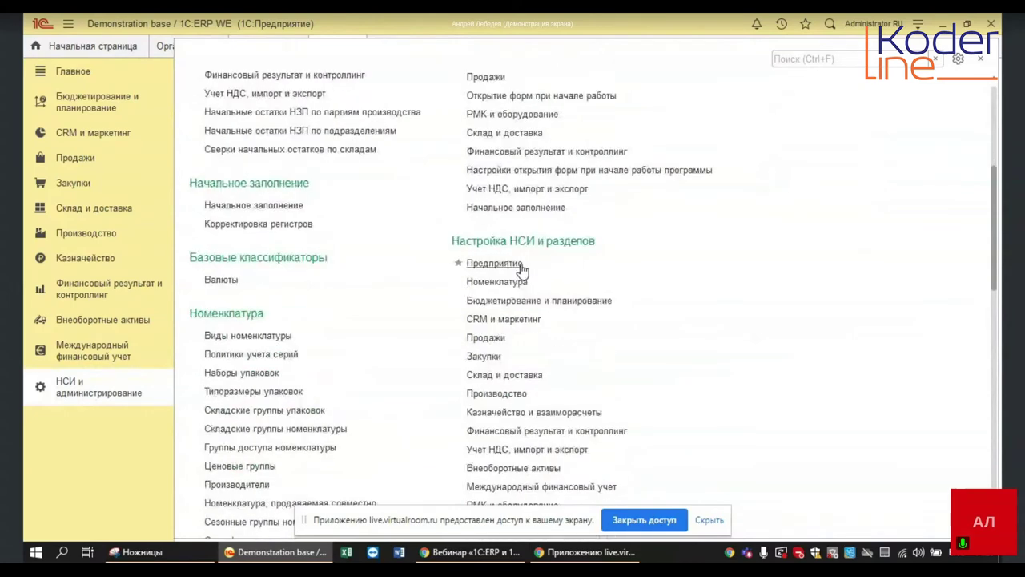
{"action": "left_click", "coordinate": [519, 265]}
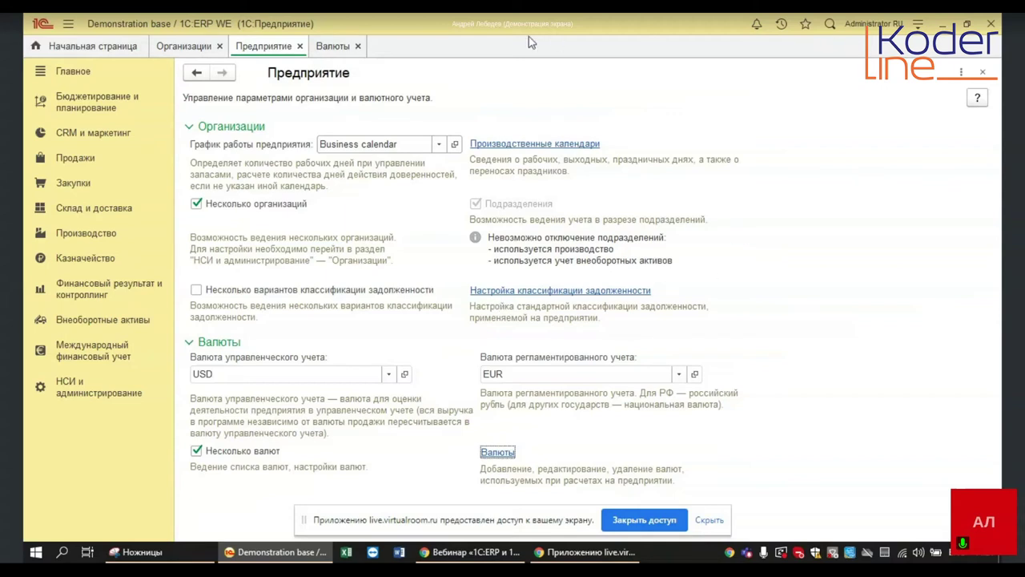
{"action": "left_click", "coordinate": [240, 128]}
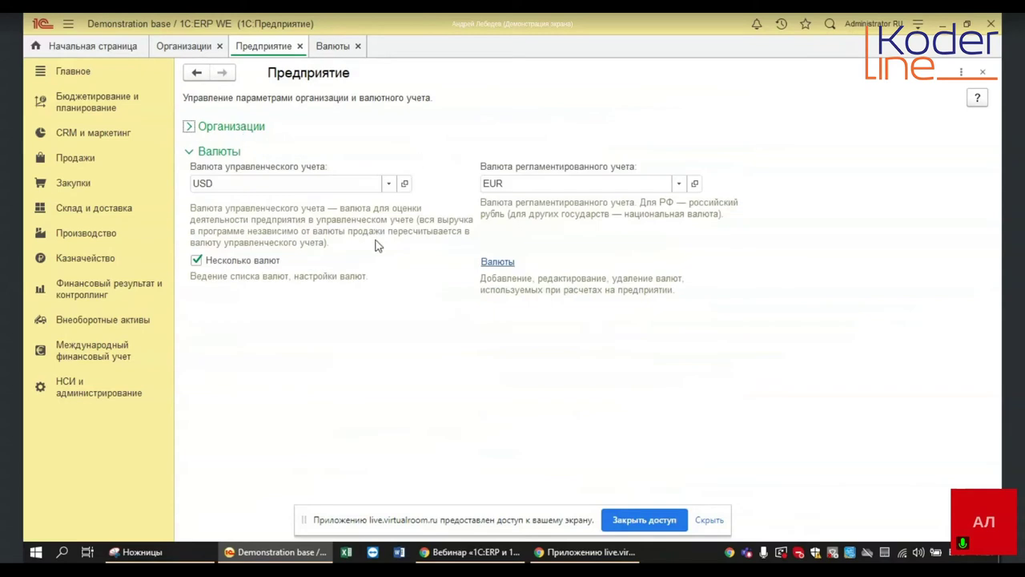
{"action": "left_click", "coordinate": [229, 152]}
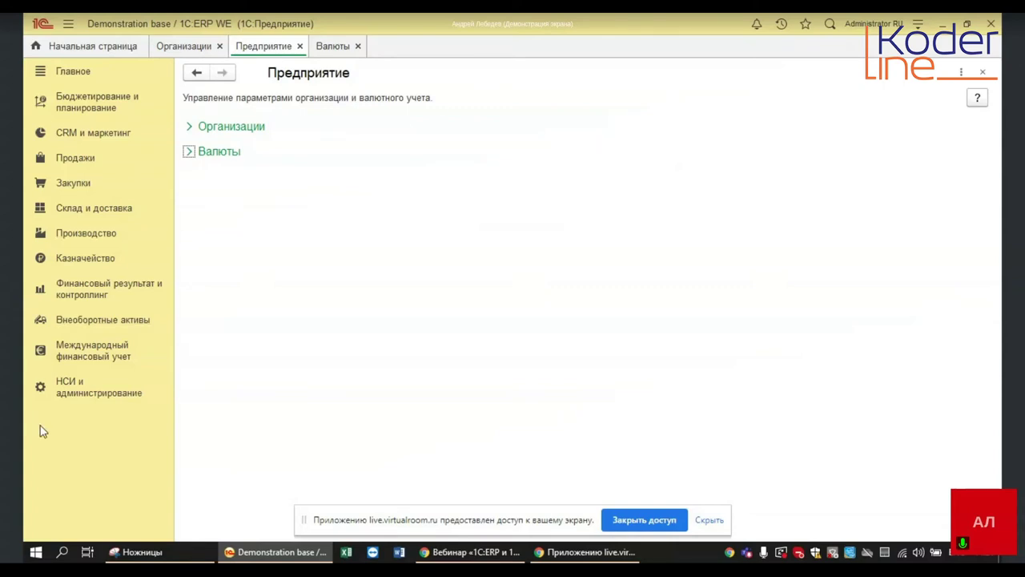
Step: Open the Номенклатура settings in НСИ и администрирование and expand the Разрезы учета group
{"action": "left_click", "coordinate": [80, 408]}
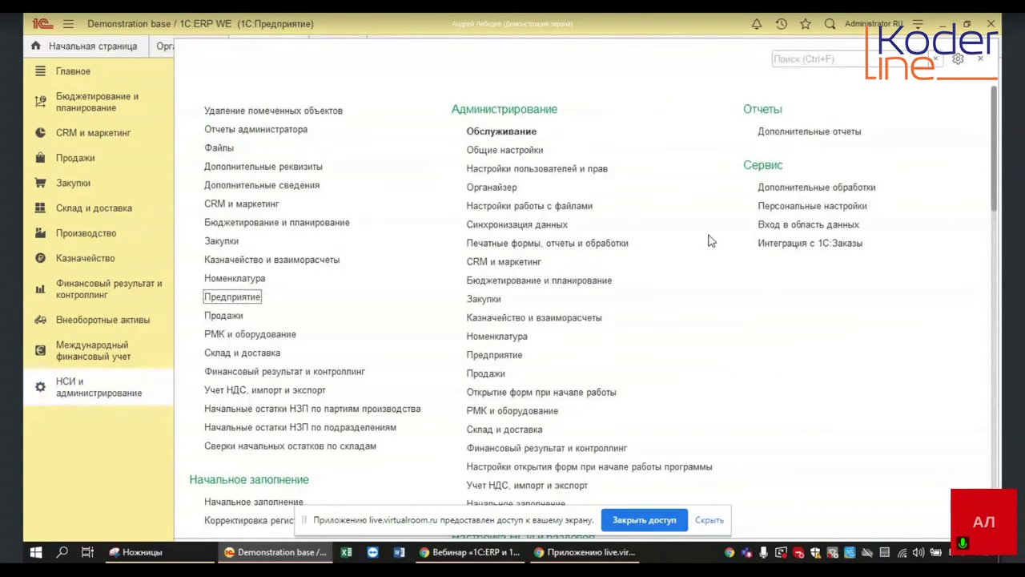
{"action": "scroll", "coordinate": [621, 324], "scroll_direction": "down", "scroll_amount": 3}
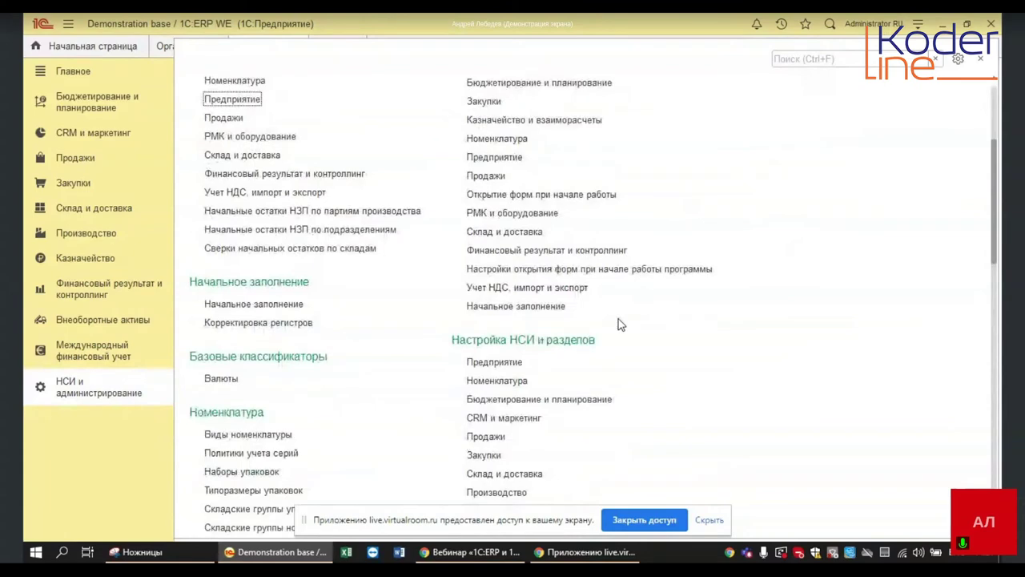
{"action": "left_click", "coordinate": [495, 343]}
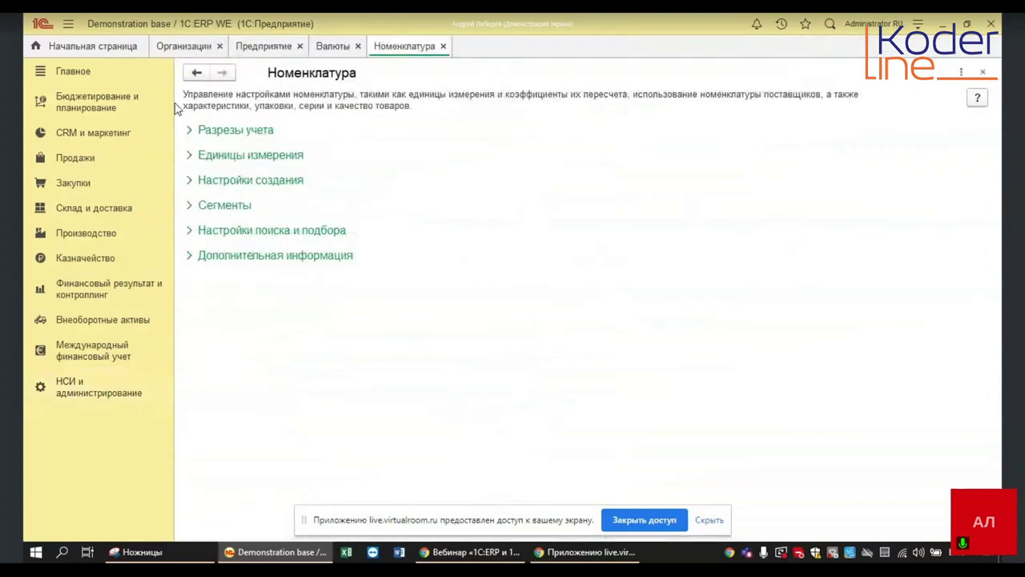
{"action": "left_click", "coordinate": [200, 135]}
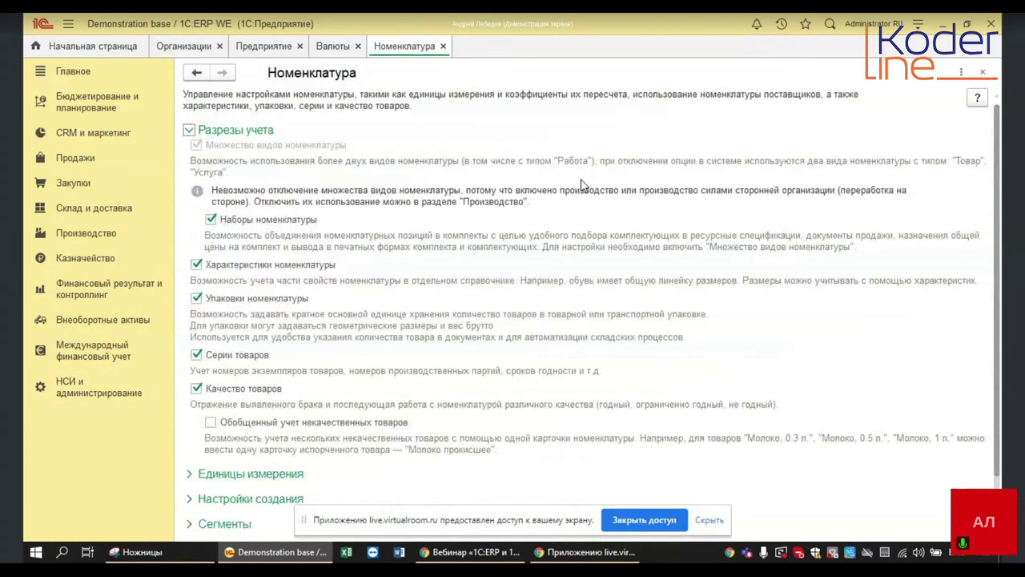